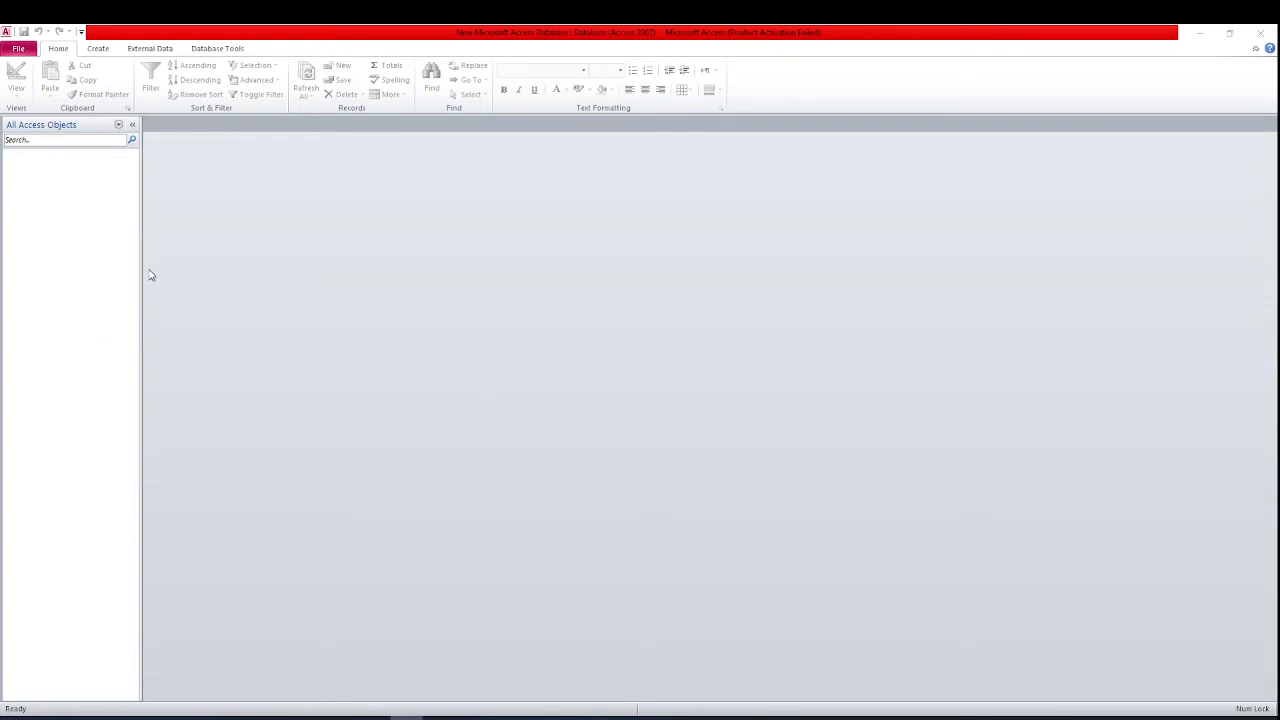
pyautogui.click(17, 49)
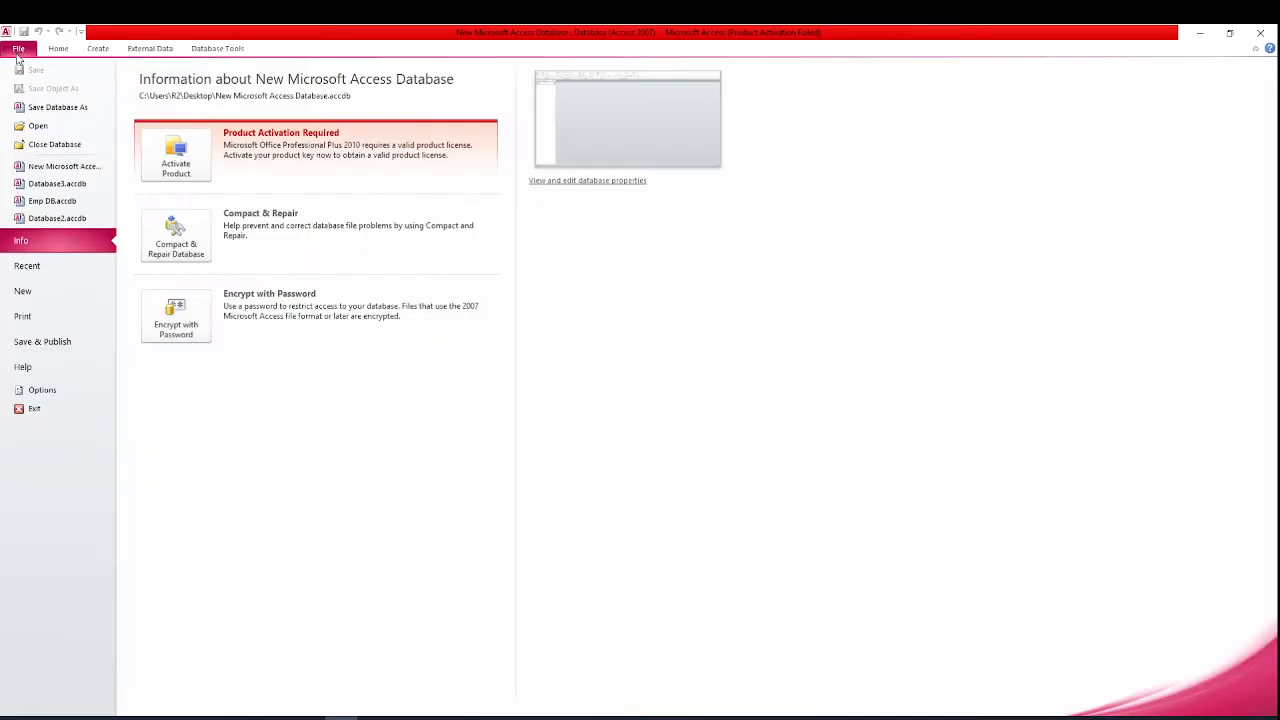
pyautogui.click(58, 52)
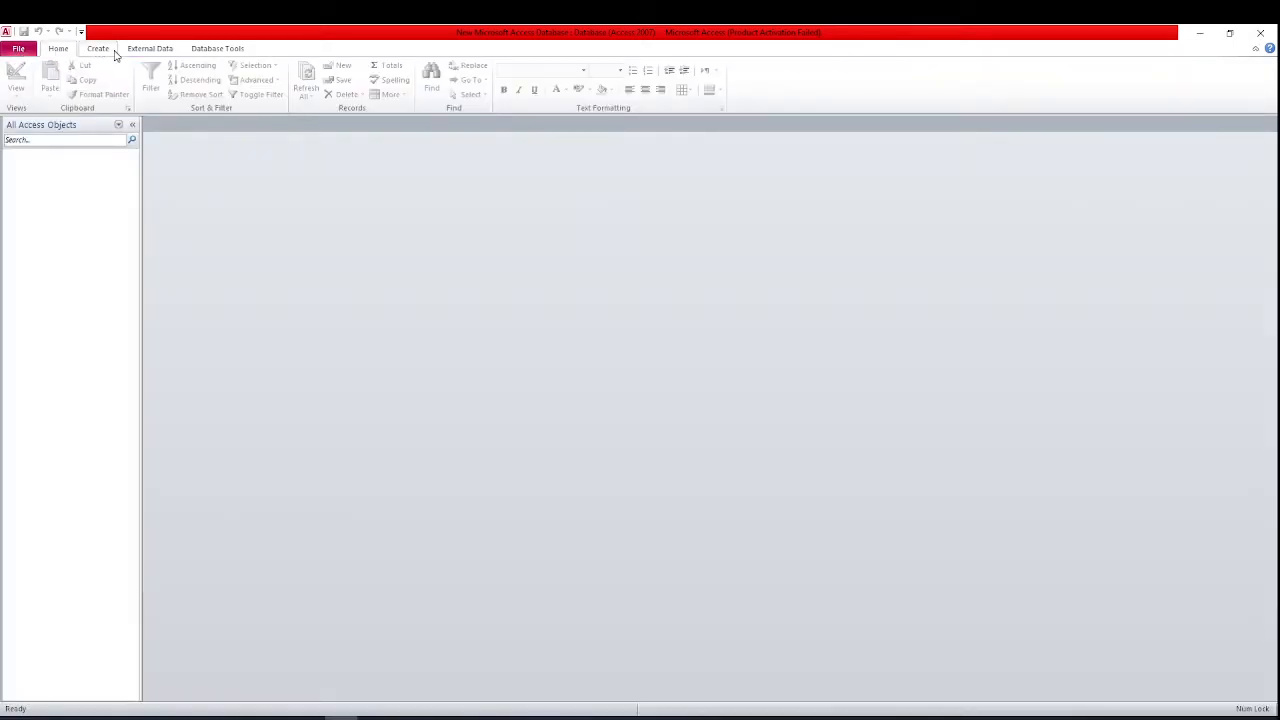
pyautogui.click(100, 52)
pyautogui.click(149, 52)
pyautogui.click(218, 52)
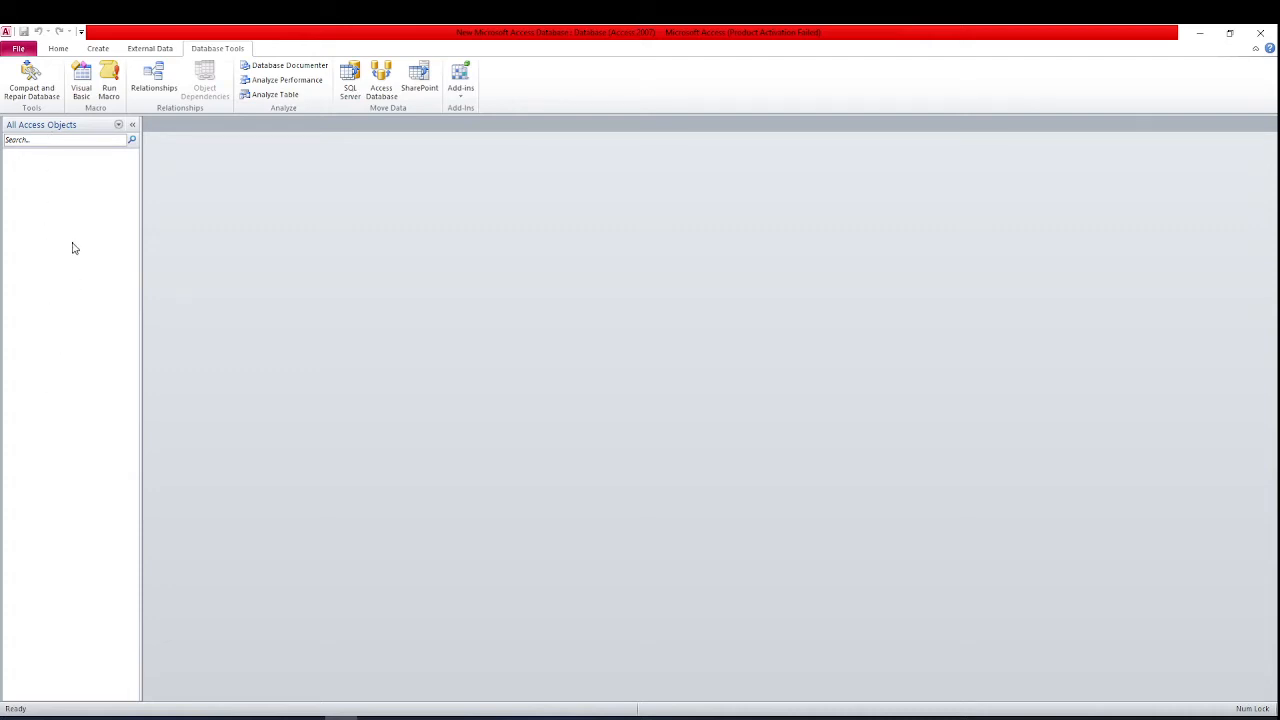
pyautogui.click(72, 52)
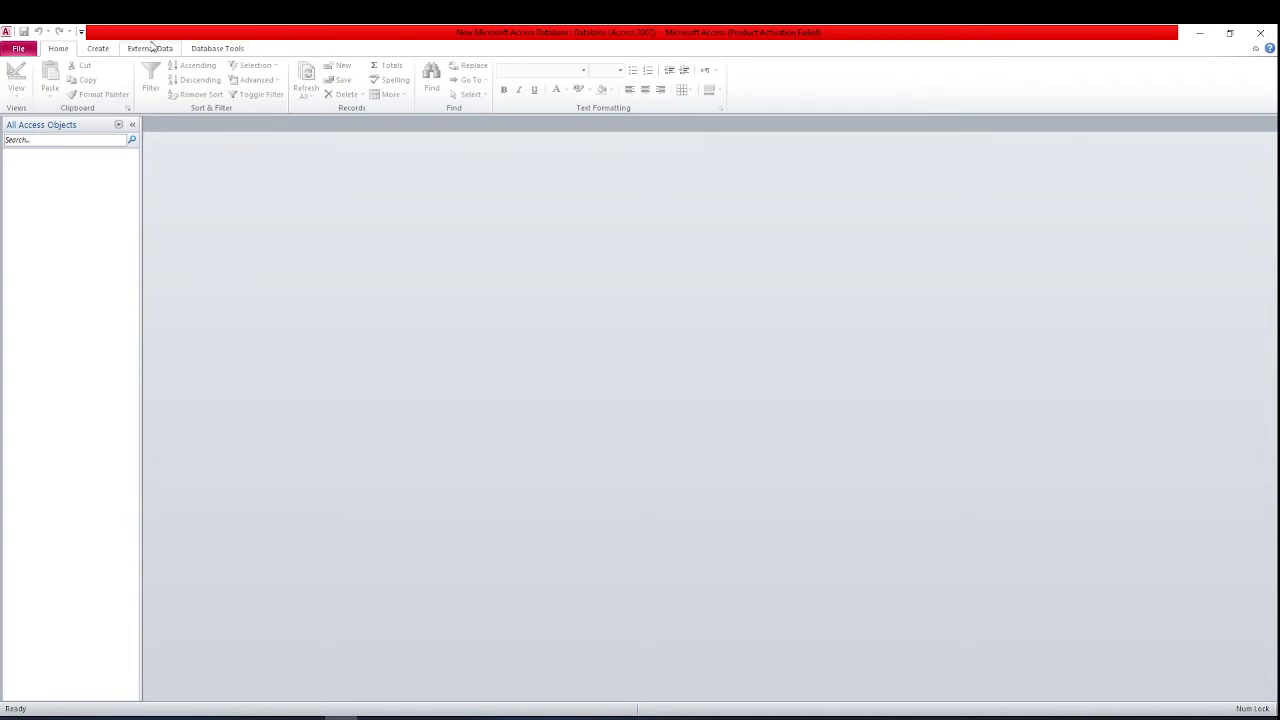
# - Create a new table, save it under the name Emp and open it in Design view
pyautogui.click(99, 49)
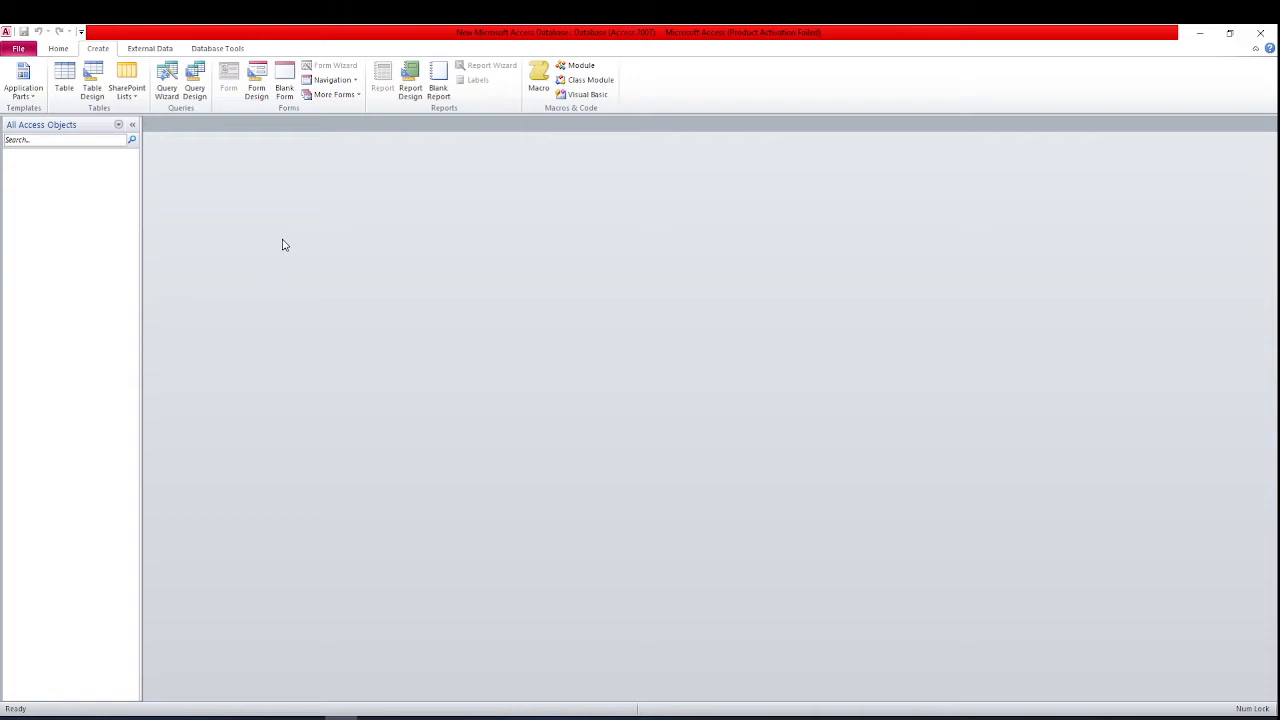
pyautogui.click(60, 80)
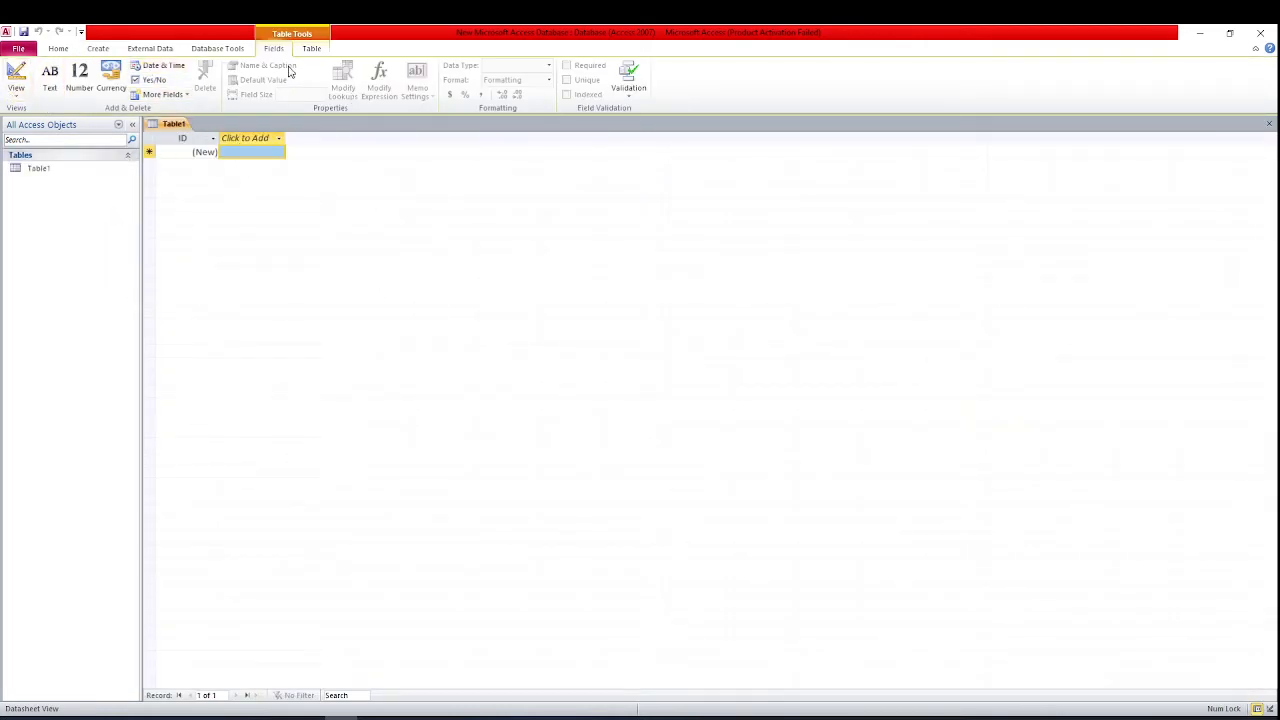
pyautogui.click(22, 96)
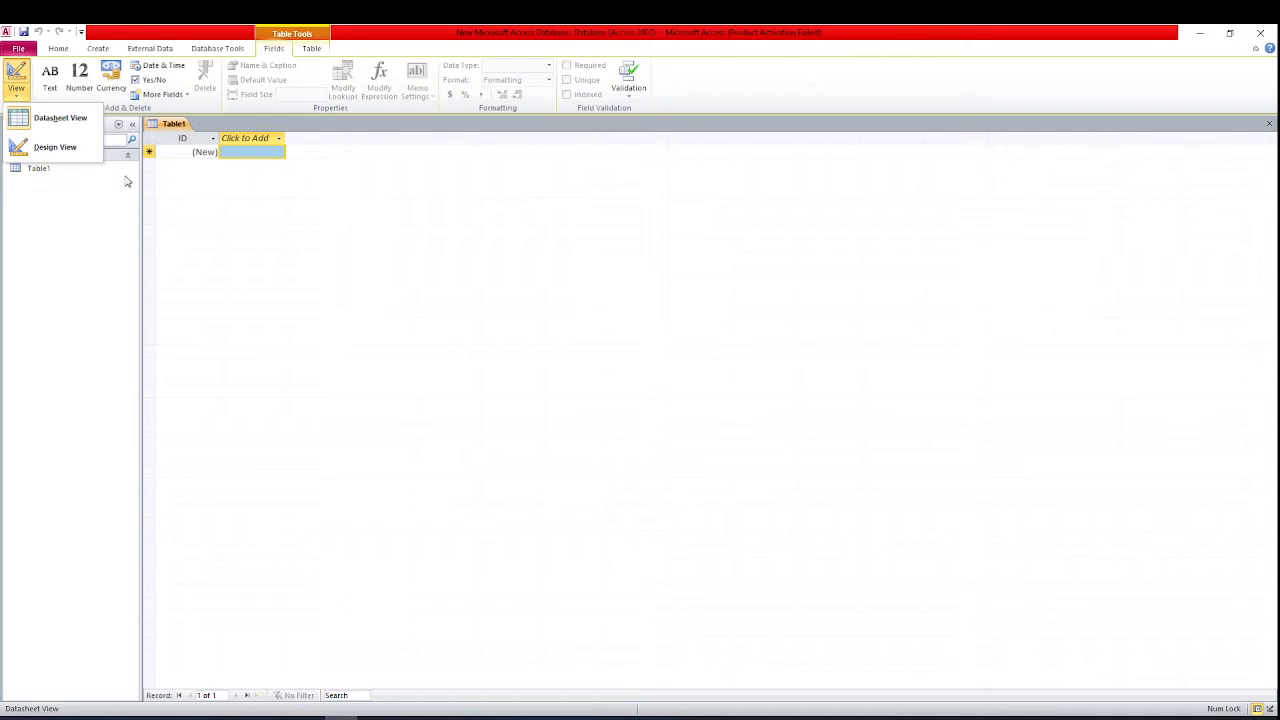
pyautogui.click(50, 172)
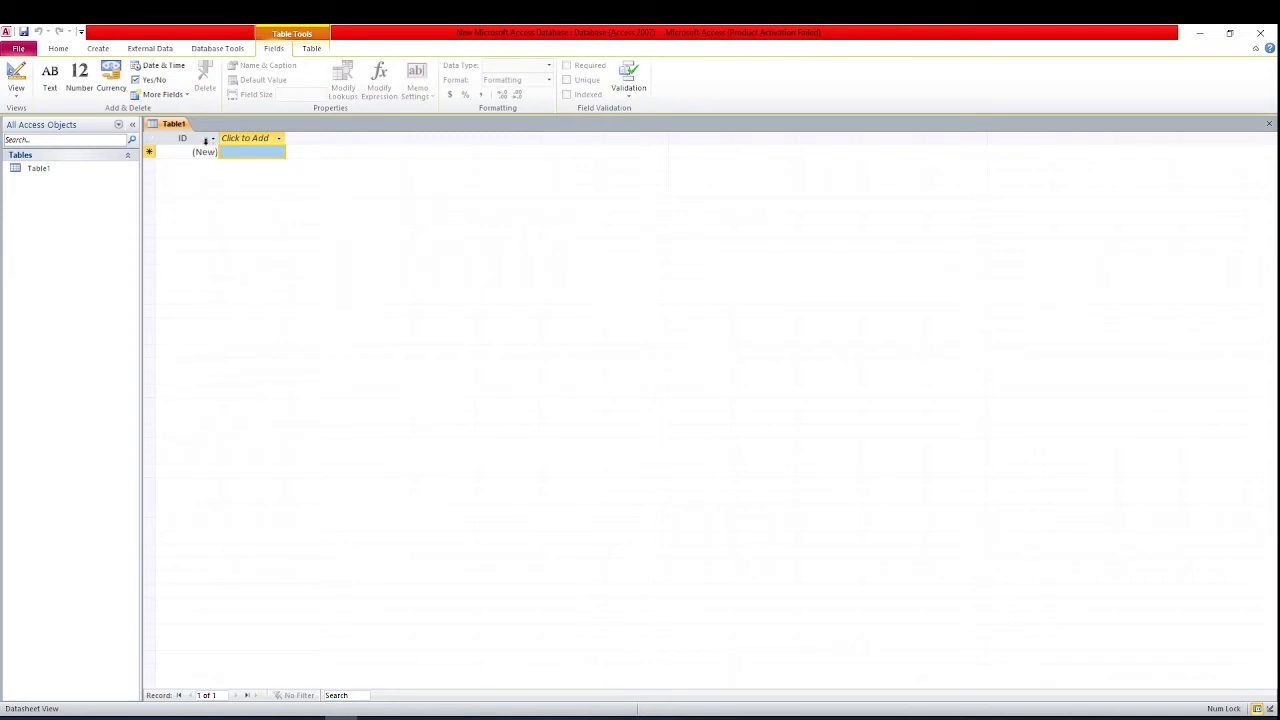
pyautogui.click(16, 85)
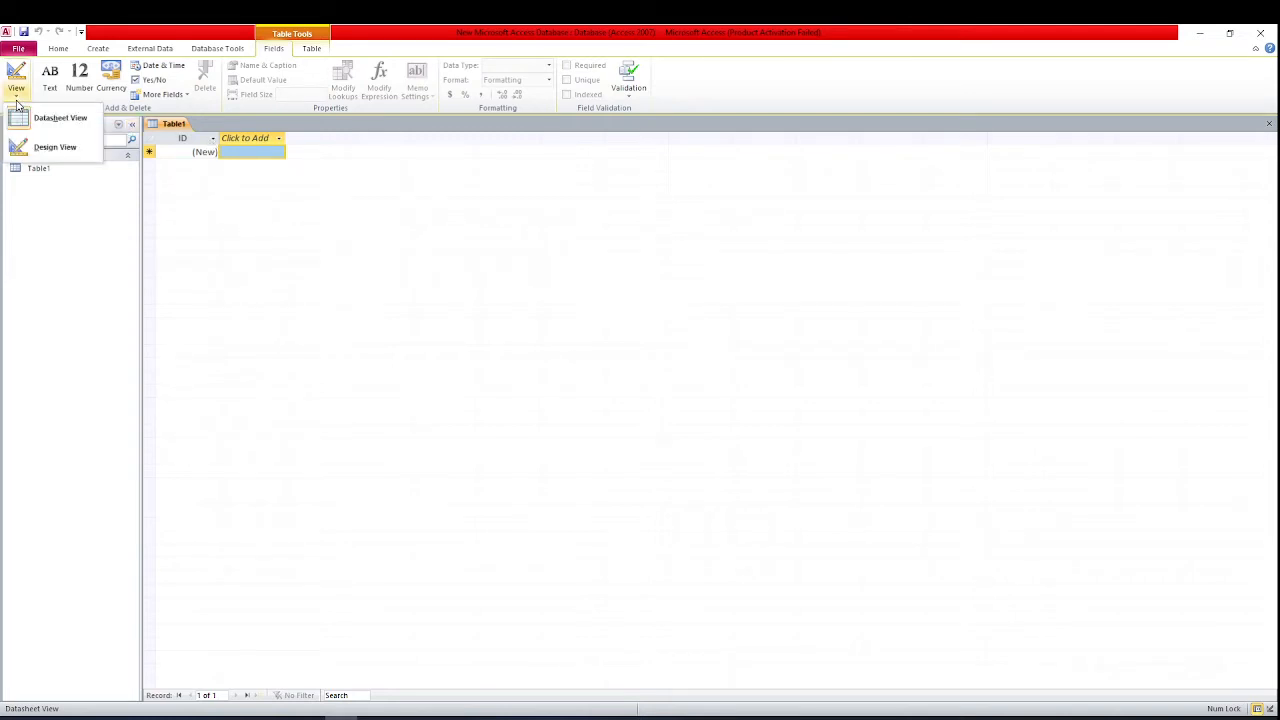
pyautogui.click(69, 153)
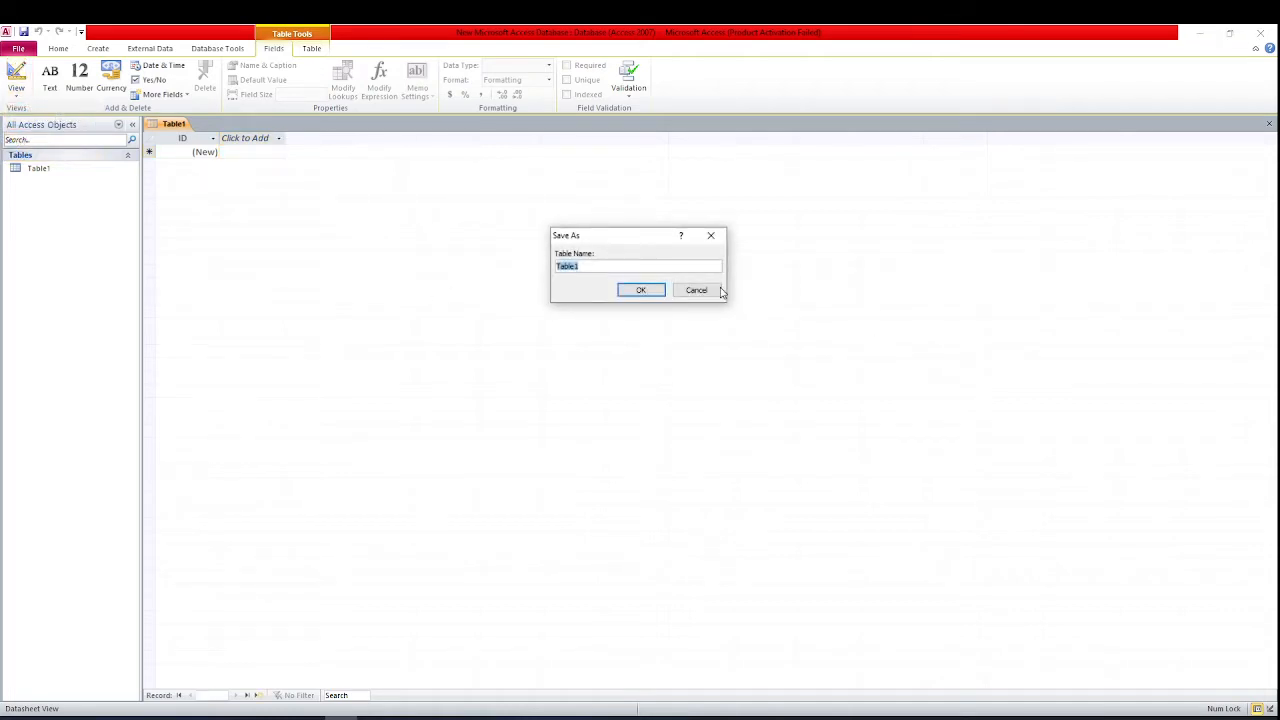
pyautogui.write('E')
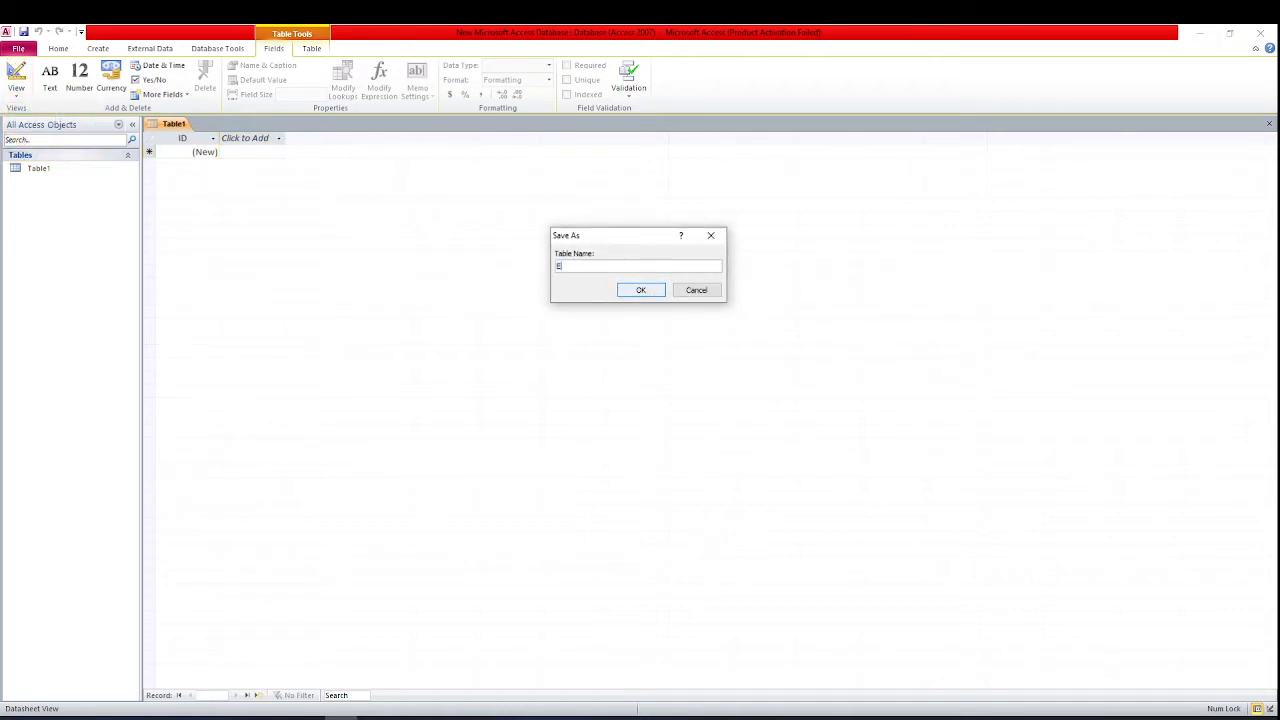
pyautogui.write('mp')
pyautogui.click(618, 287)
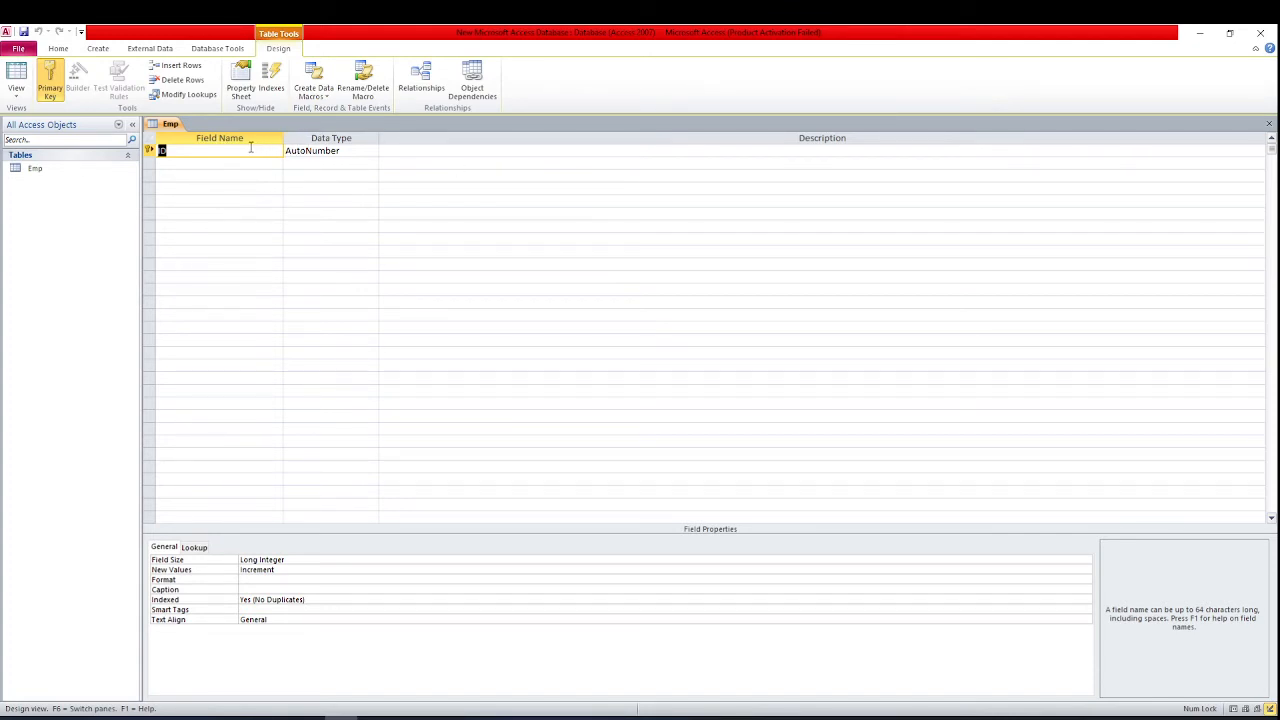
# - Rename the first field of the Emp table to EmpID and set its data type to Number
pyautogui.write('Emp')
pyautogui.write('lID')
pyautogui.click(341, 150)
pyautogui.click(372, 151)
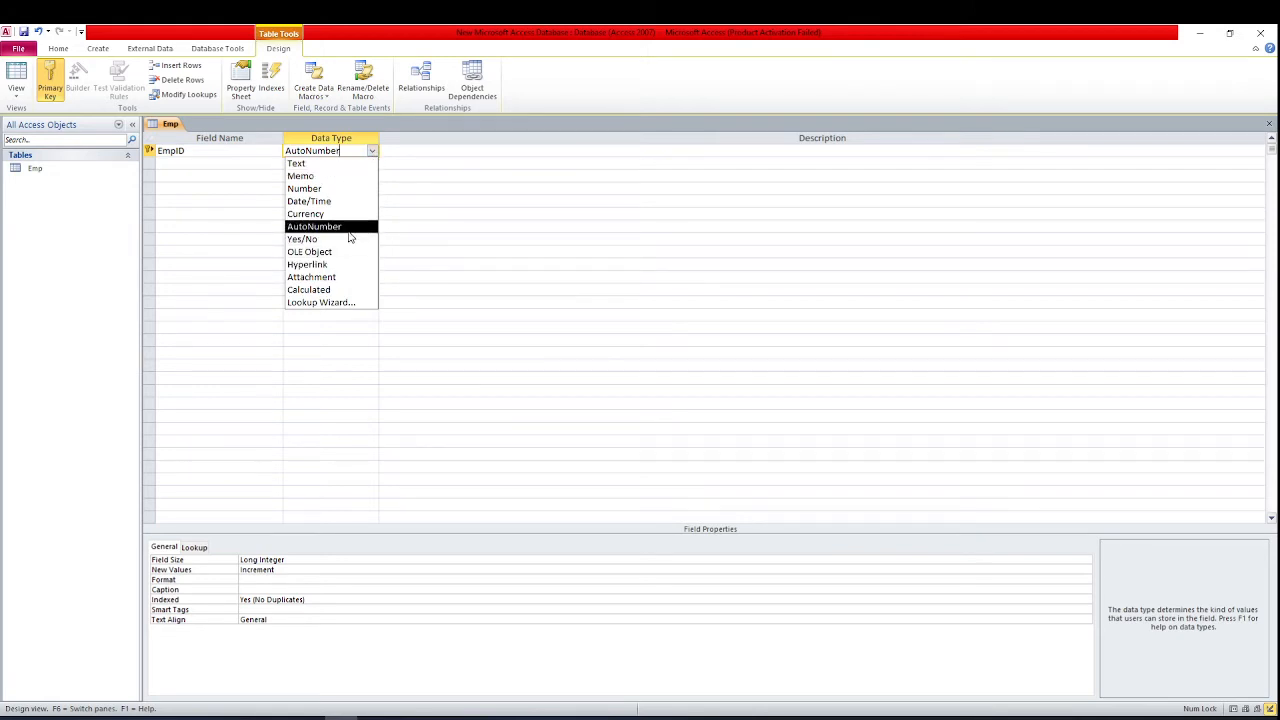
pyautogui.click(312, 188)
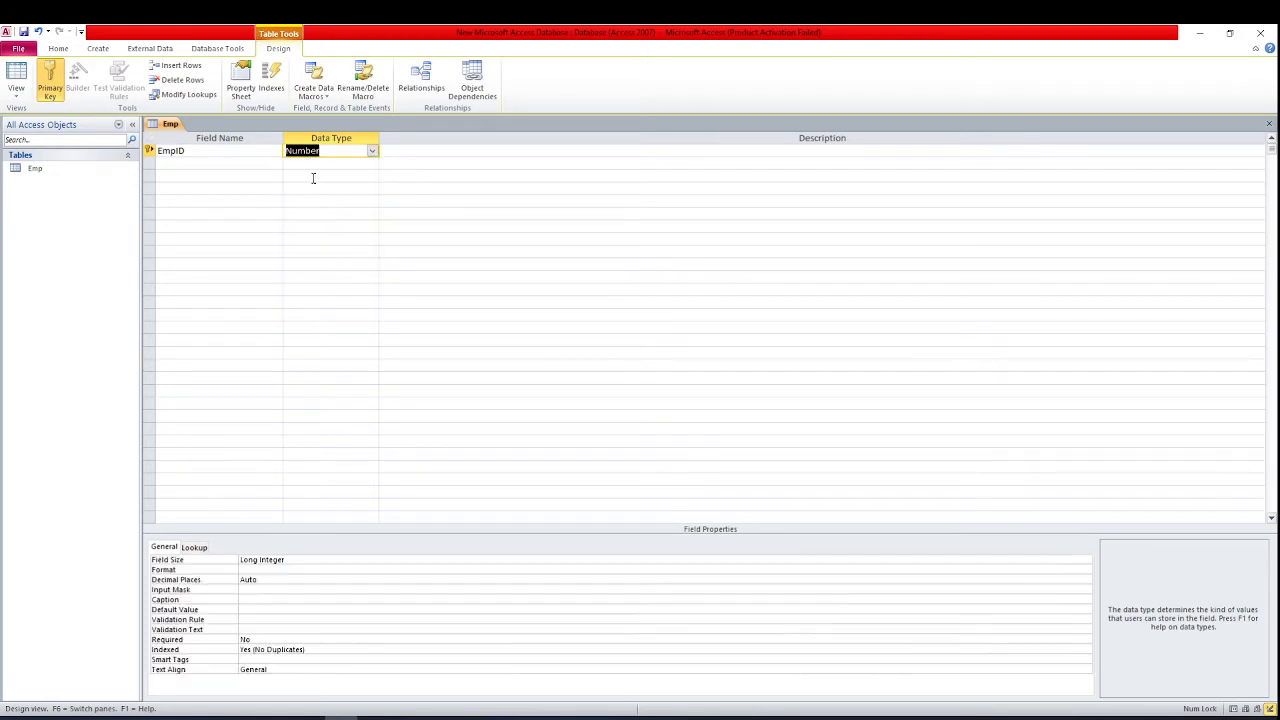
# - Add a second field named EmpName with the Text data type below EmpID
pyautogui.click(243, 163)
pyautogui.write('Em')
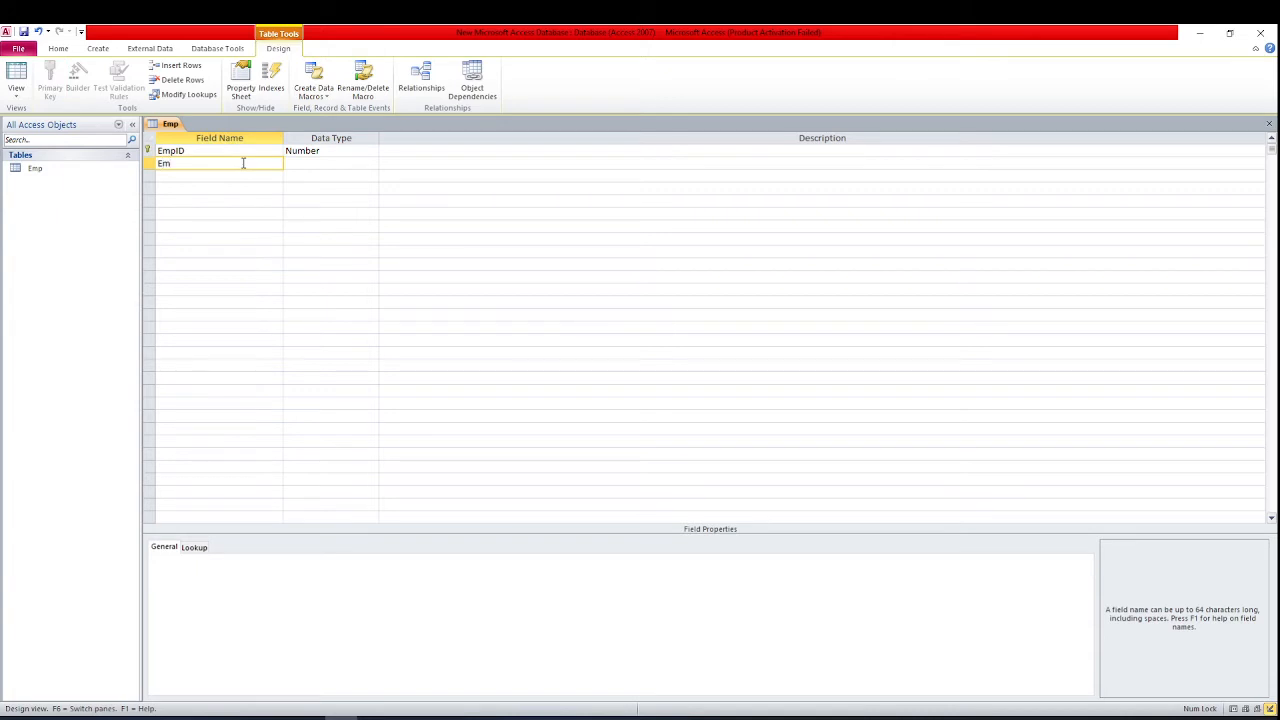
pyautogui.write('pName')
pyautogui.press('Tab')
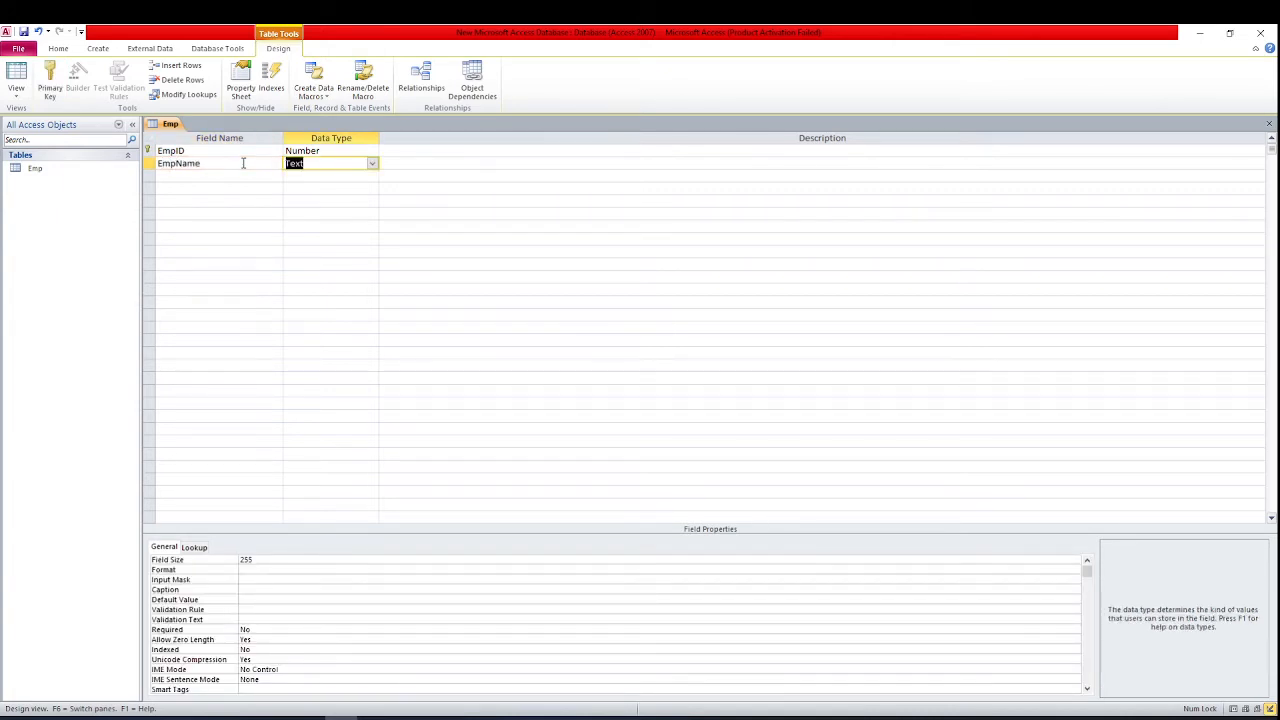
pyautogui.click(372, 164)
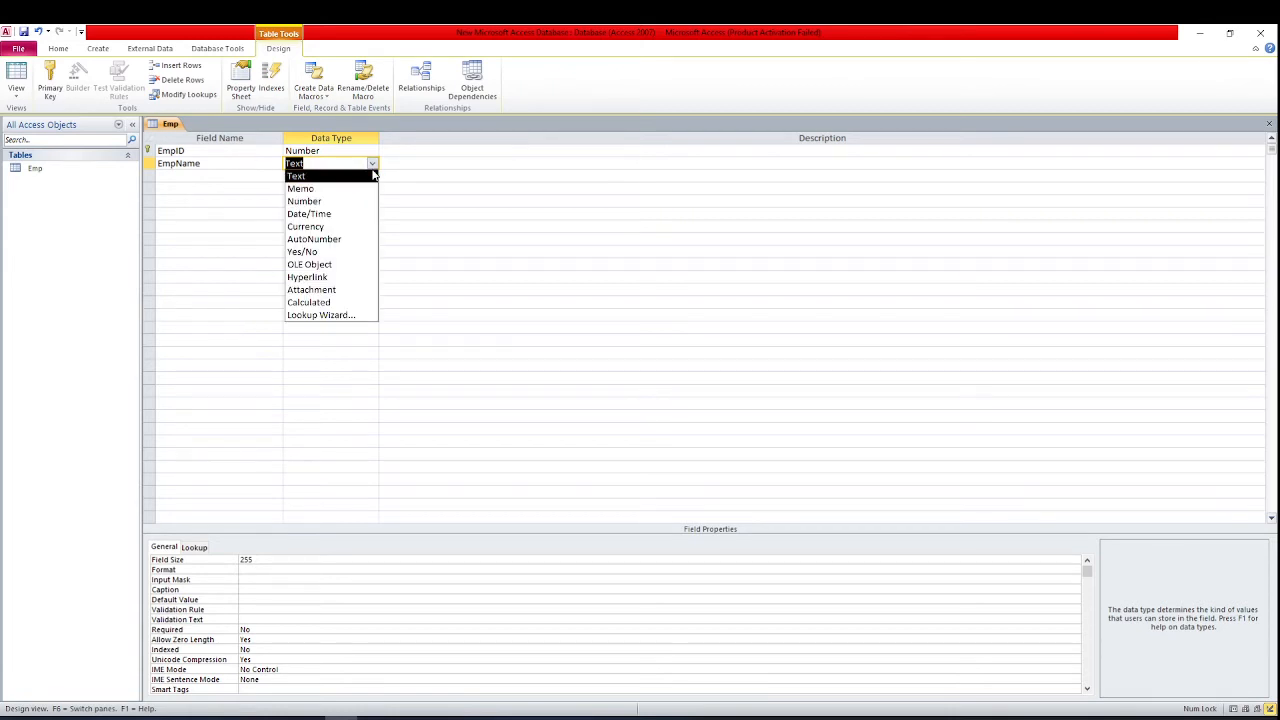
pyautogui.click(189, 175)
# - Add a third field named EmpAddress with the Text data type below EmpName
pyautogui.click(189, 176)
pyautogui.write('E')
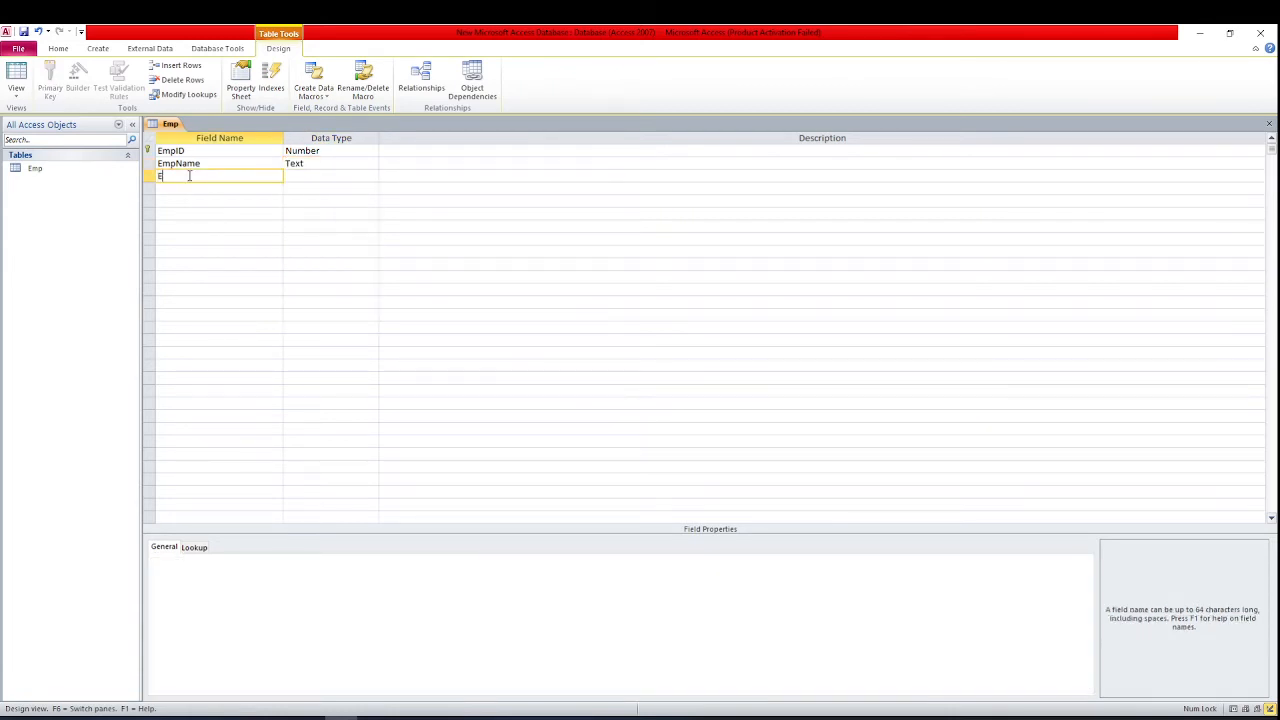
pyautogui.write('mpAddress')
pyautogui.press('Tab')
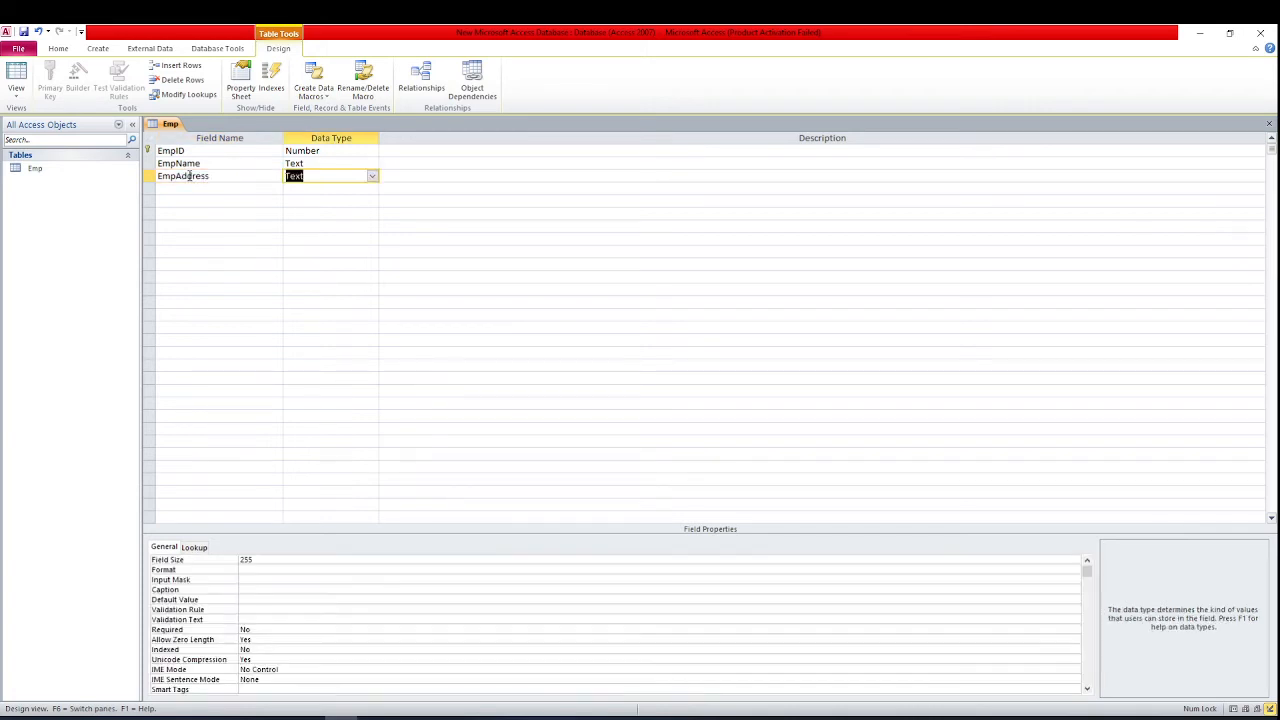
pyautogui.press('Tab')
pyautogui.press('Tab')
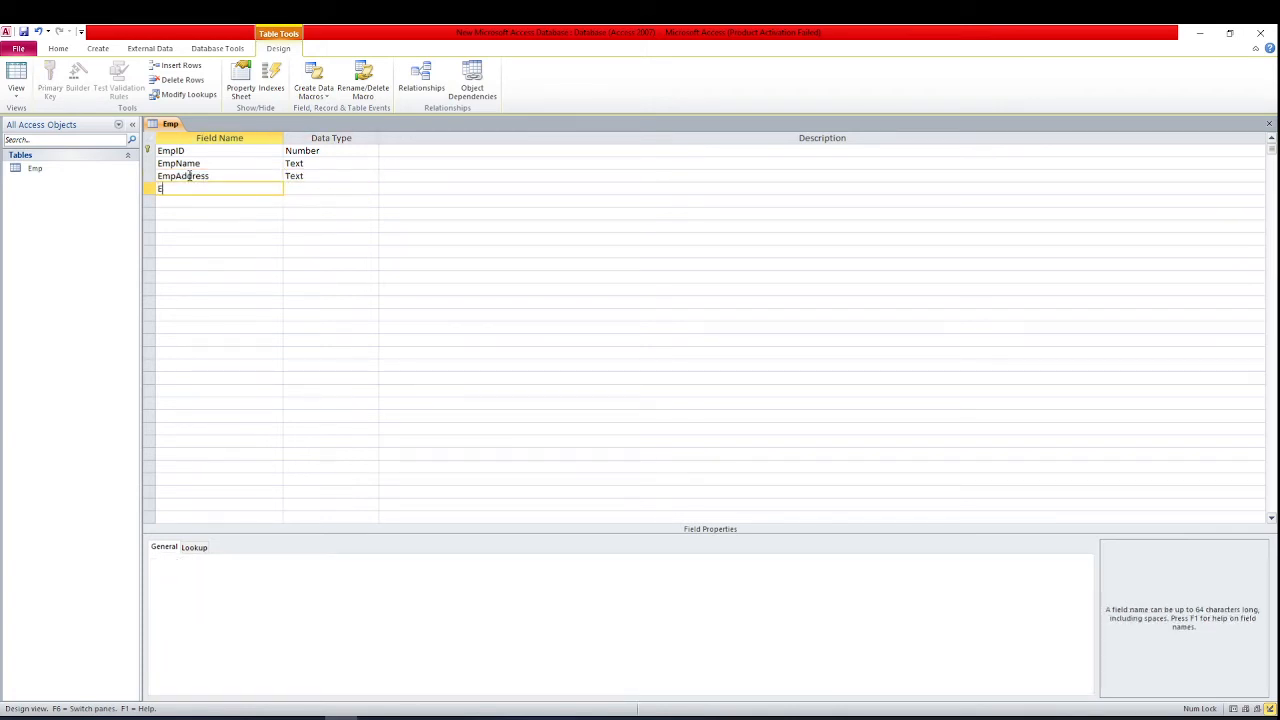
# - Add a fourth field named EmpContactNo and set its data type to Number
pyautogui.write('EmpContactNo')
pyautogui.click(360, 189)
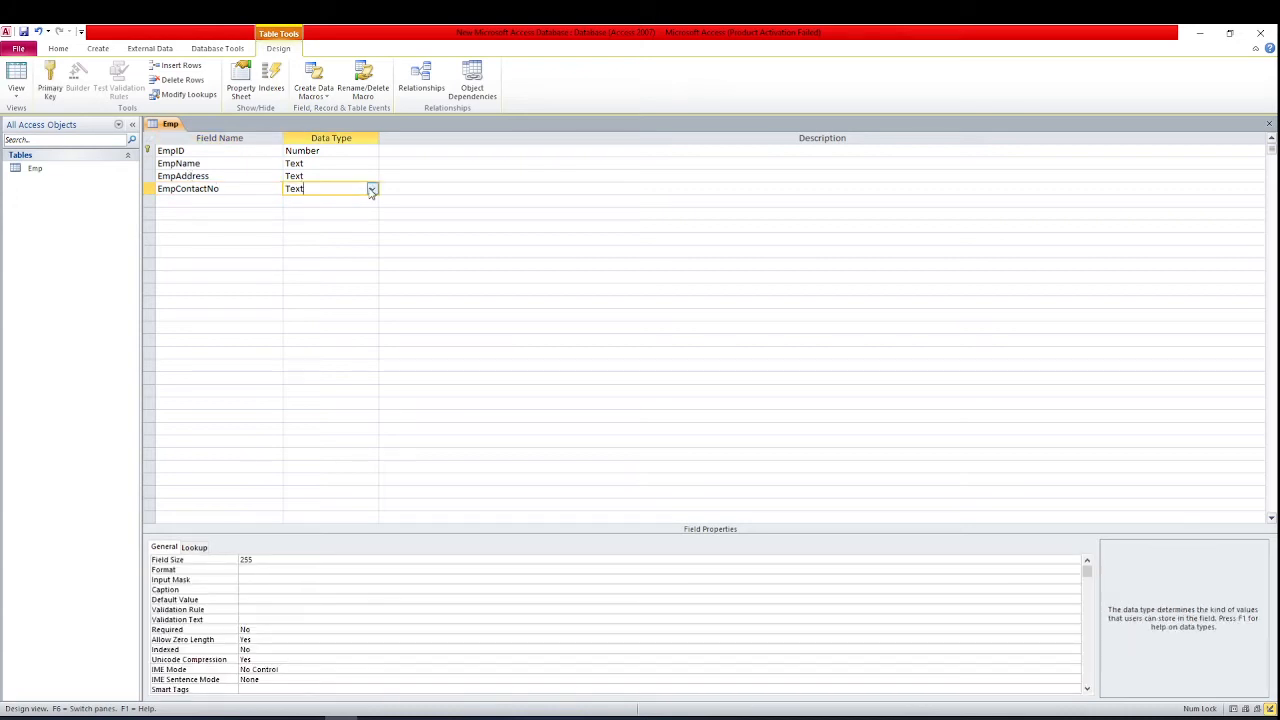
pyautogui.click(371, 190)
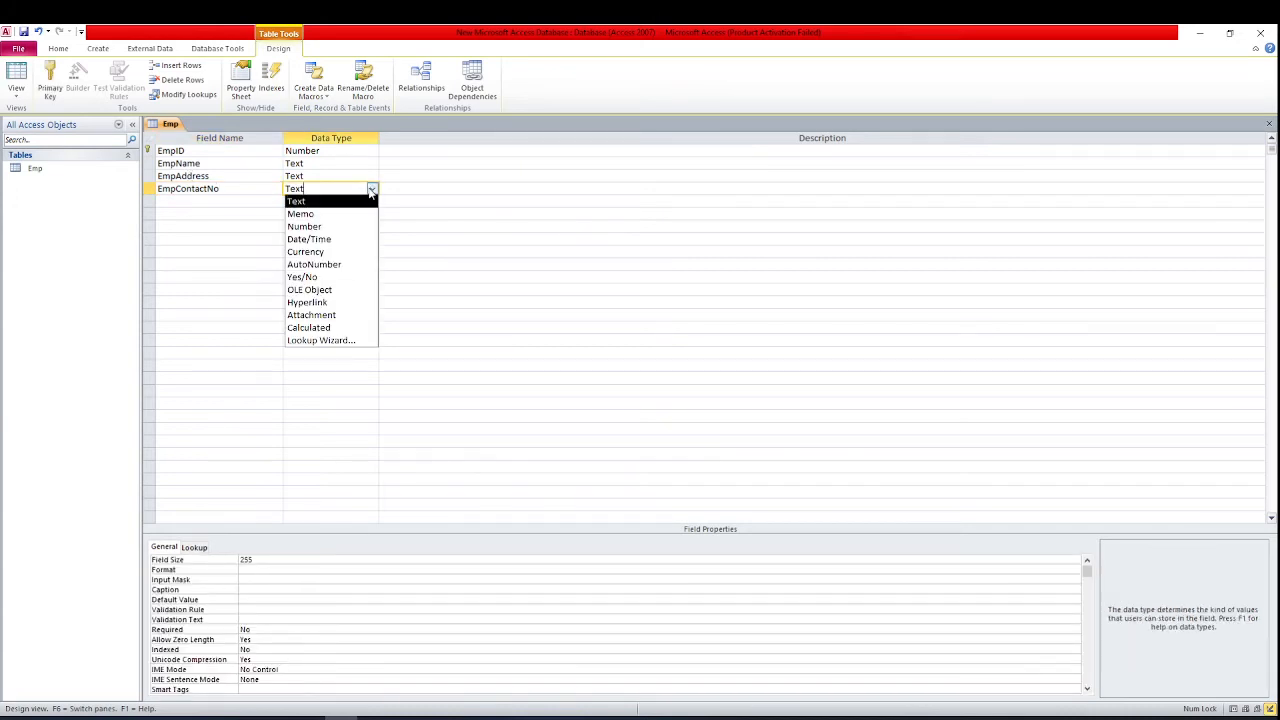
pyautogui.click(330, 223)
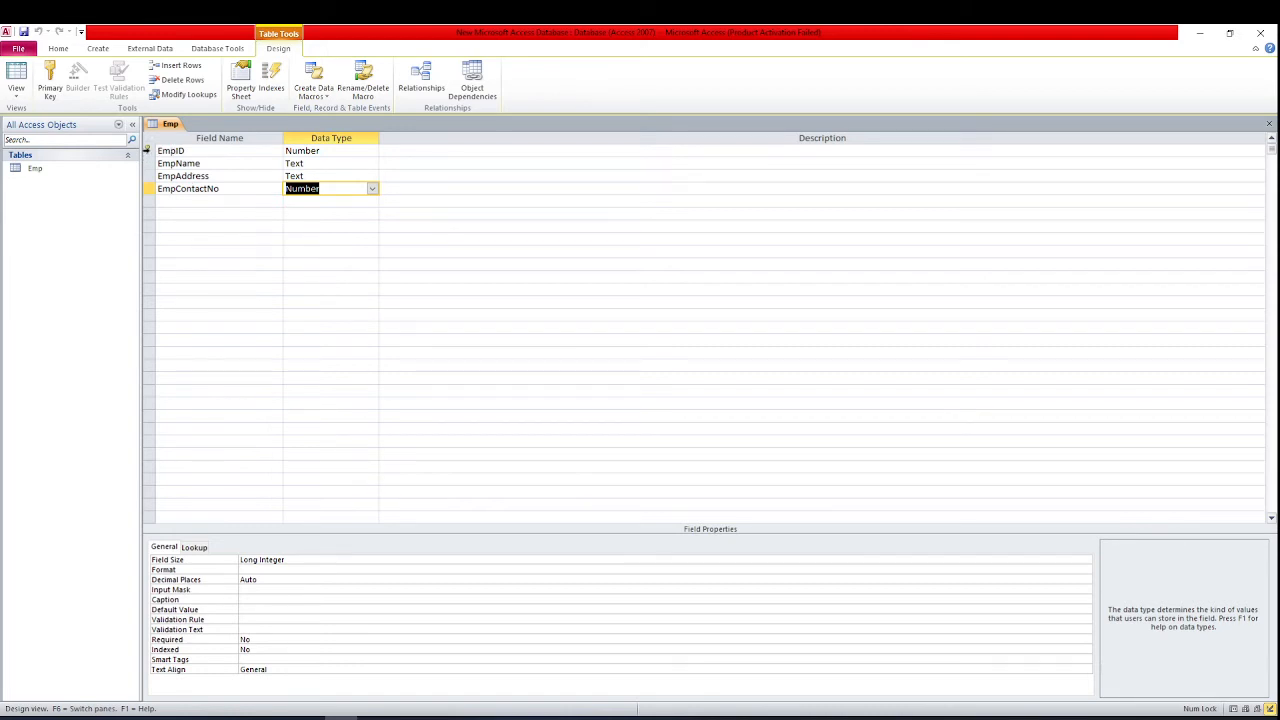
# - Set EmpID as the primary key and switch the Emp table to Datasheet view
pyautogui.click(147, 150)
pyautogui.click(50, 80)
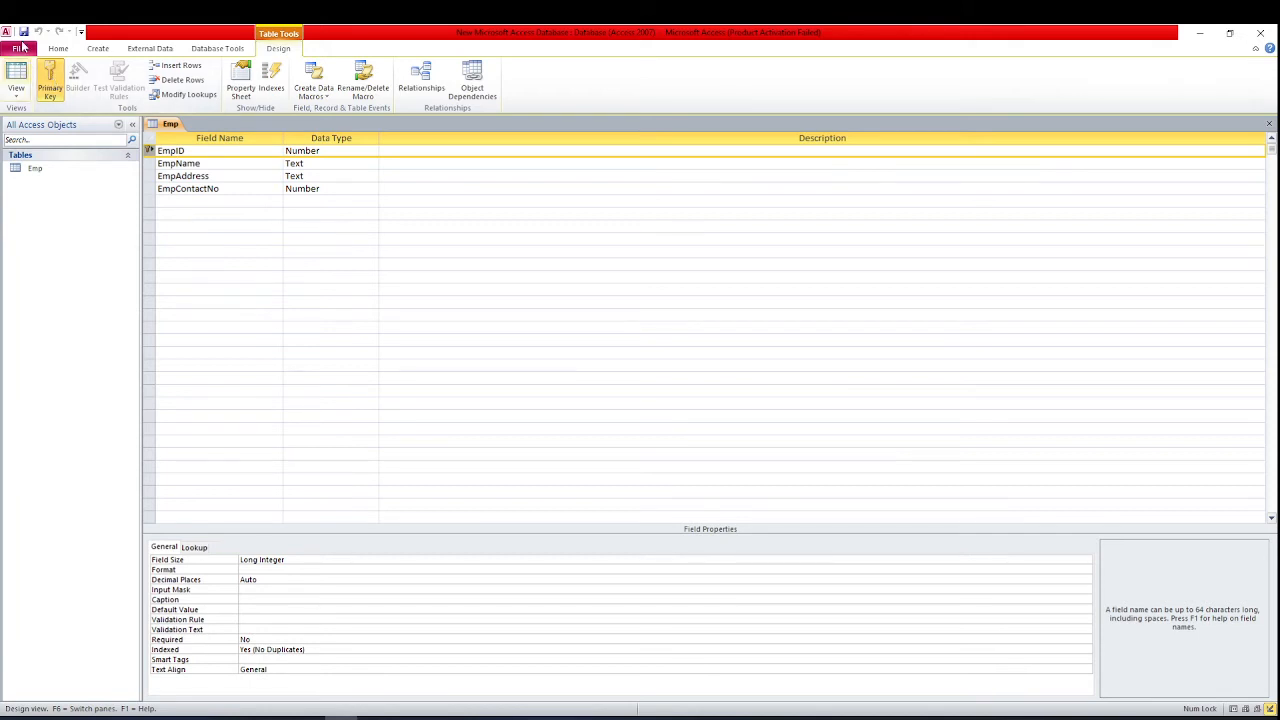
pyautogui.click(17, 90)
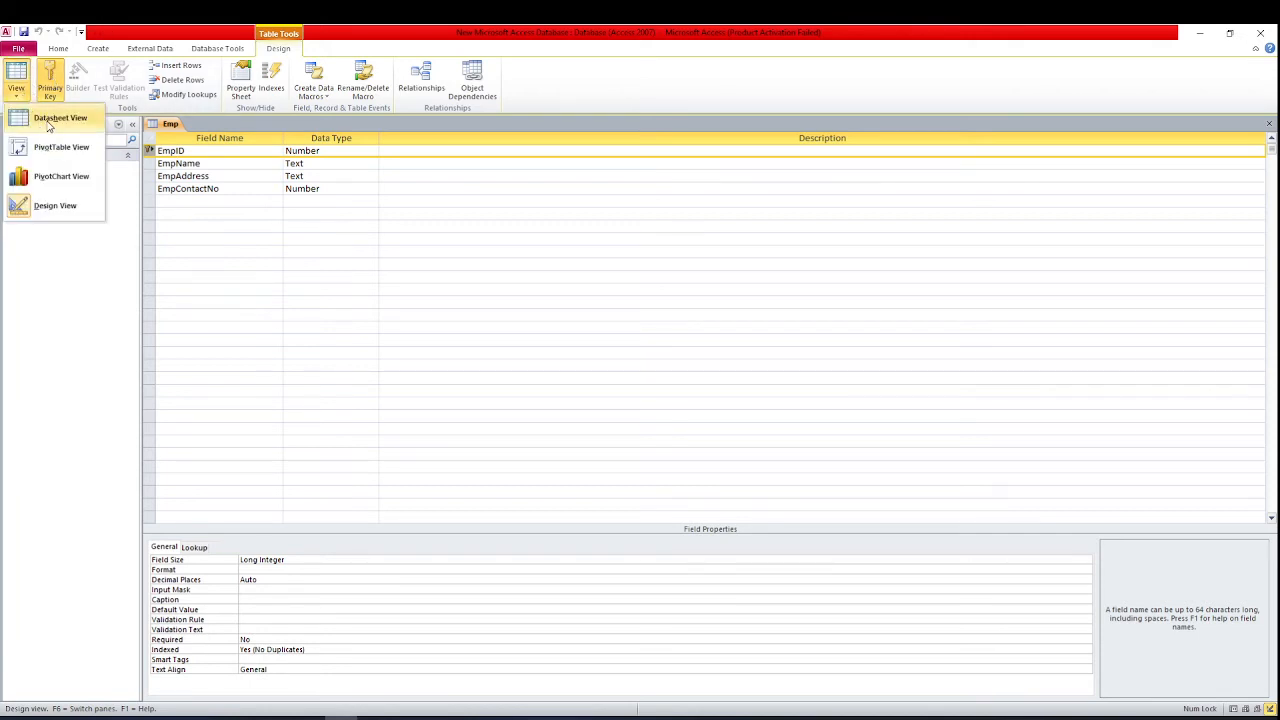
pyautogui.click(49, 121)
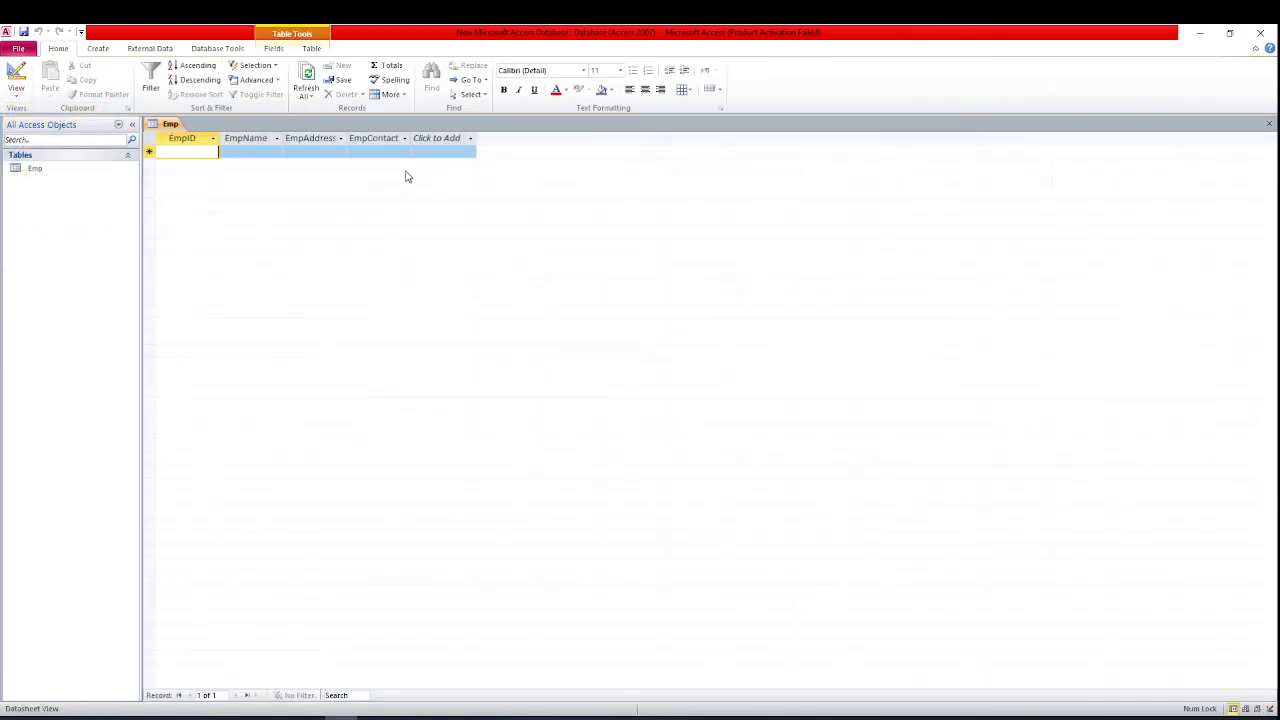
# - Set the datasheet font size to 22 and widen the EmpName, EmpAddress and EmpContactNo columns to fit their headings
pyautogui.click(620, 70)
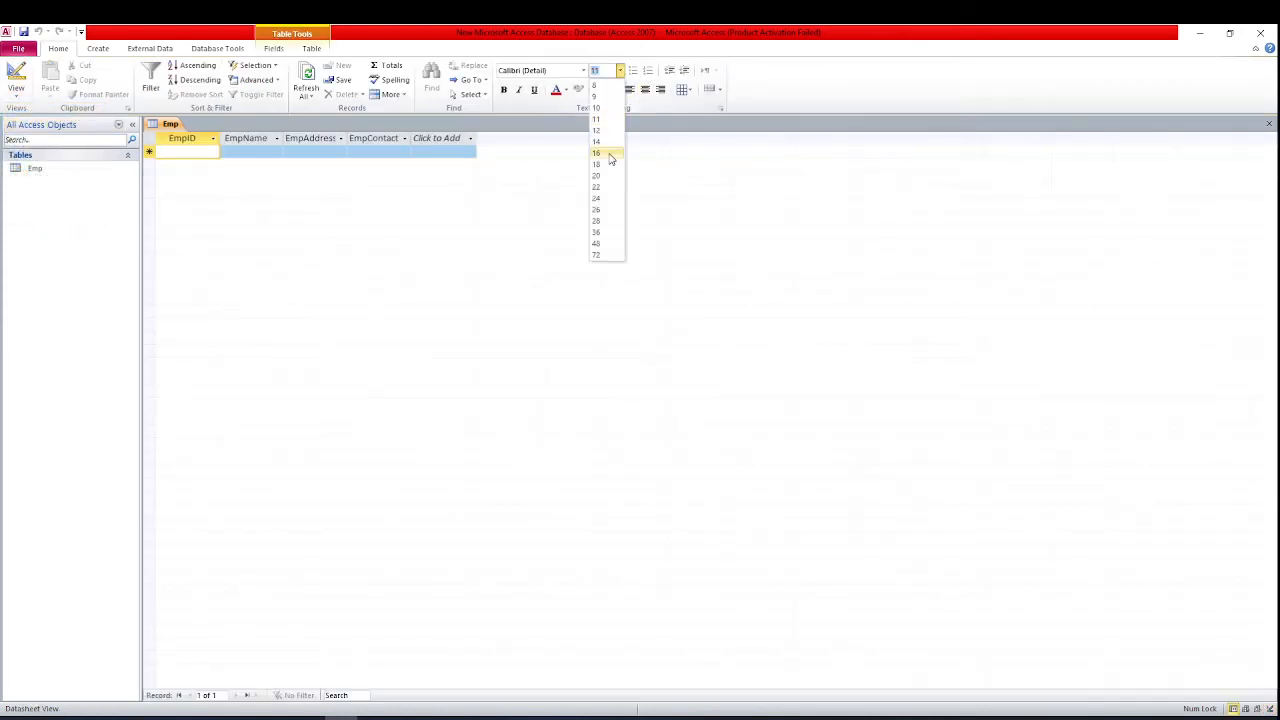
pyautogui.click(608, 188)
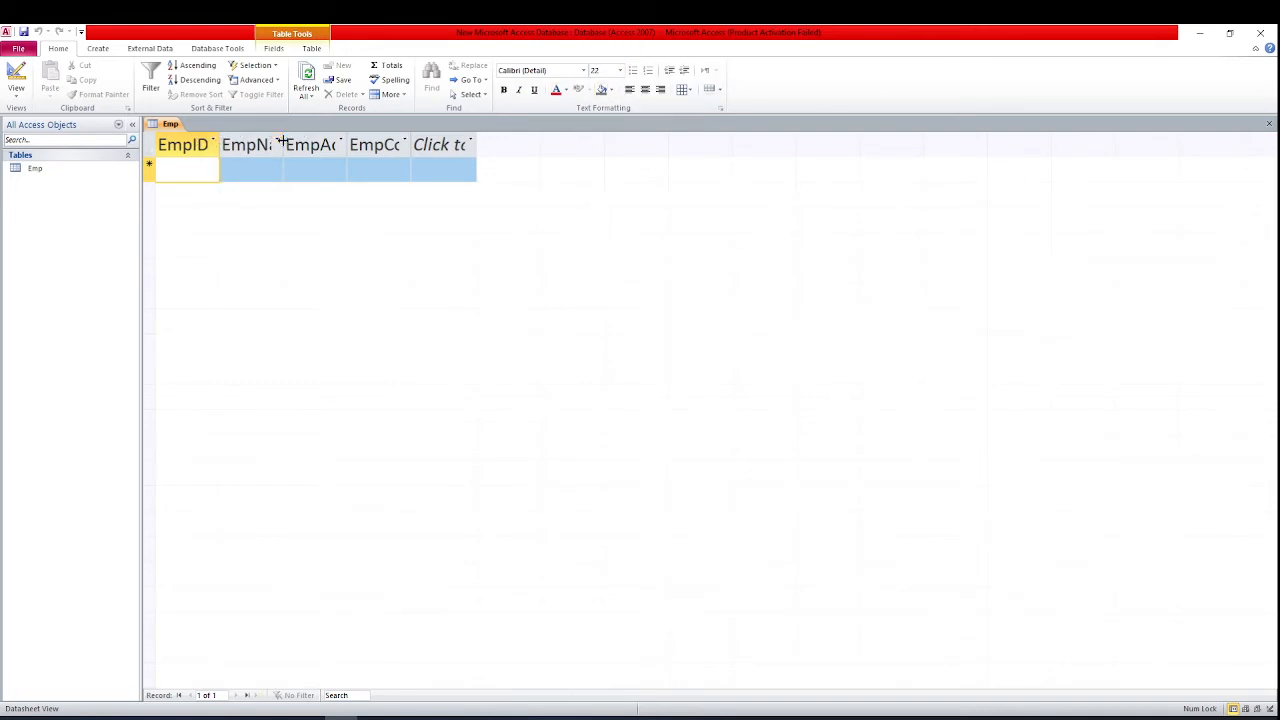
pyautogui.moveTo(283, 145); pyautogui.dragTo(563, 143)
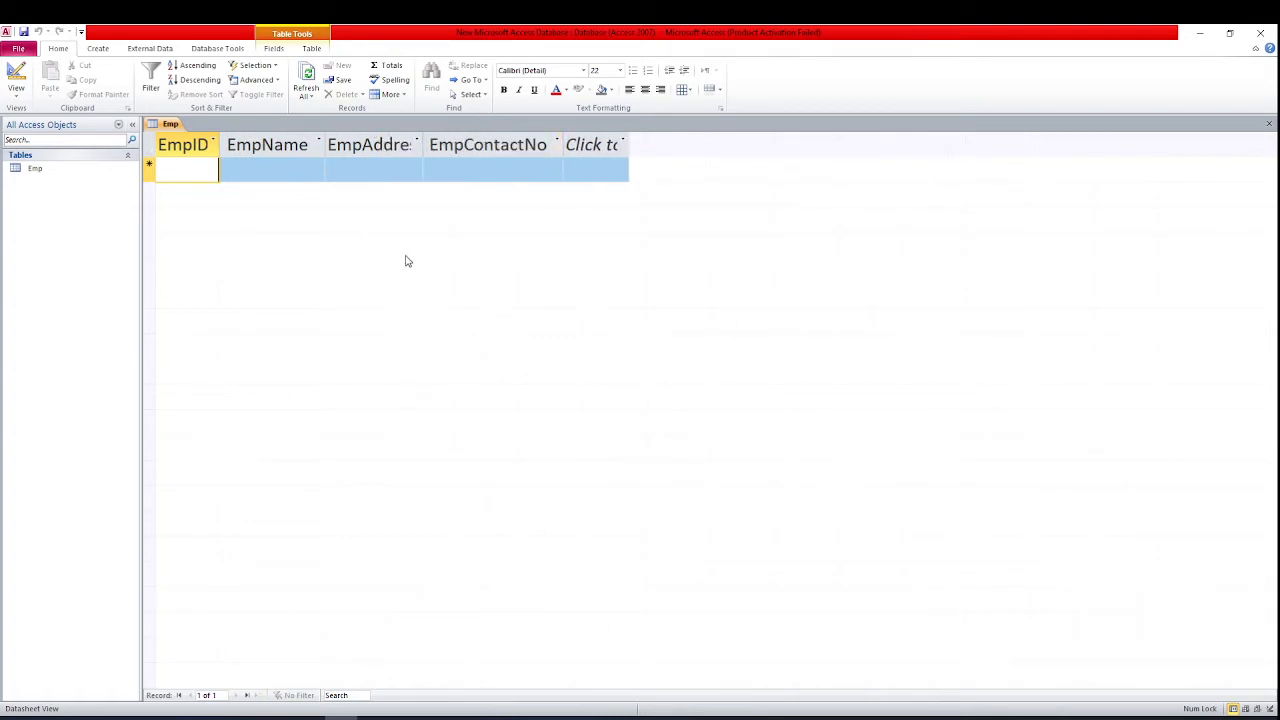
pyautogui.moveTo(421, 143); pyautogui.dragTo(460, 144)
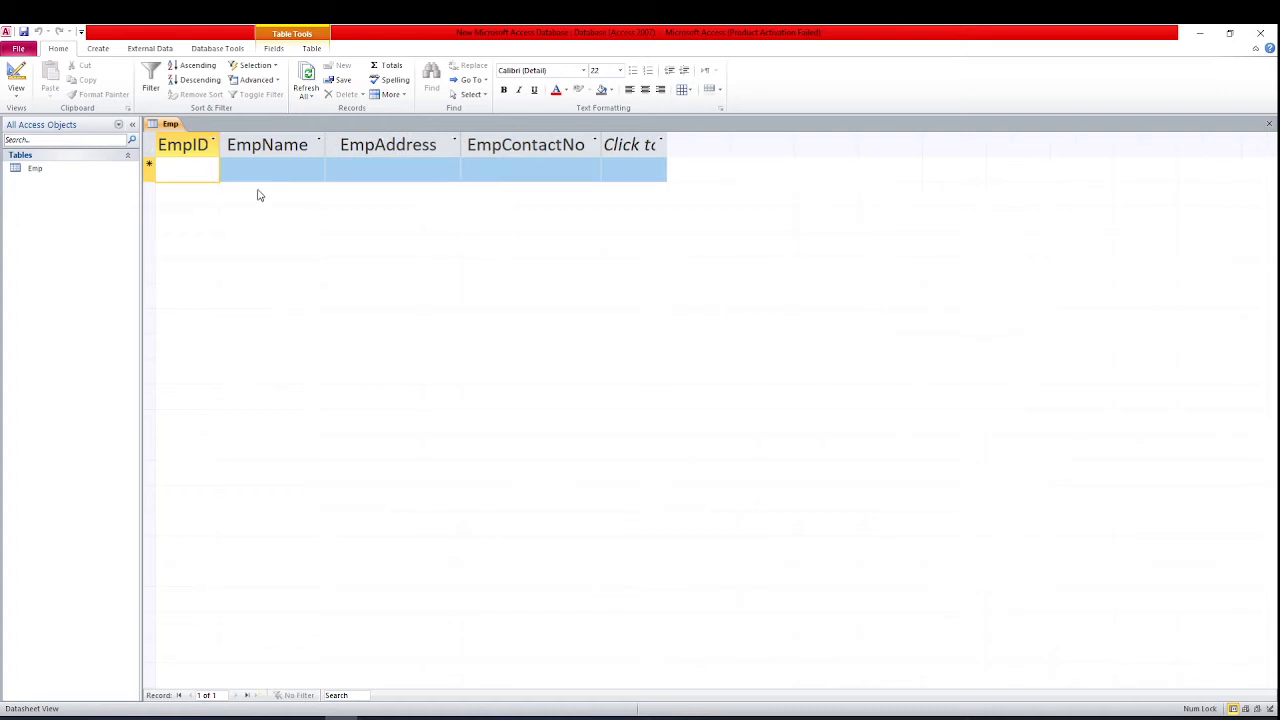
# - Enter the first record with EmpID 1, EmpName ABC, EmpAddress Rwp and the employee's contact number
pyautogui.write('1')
pyautogui.press('Tab')
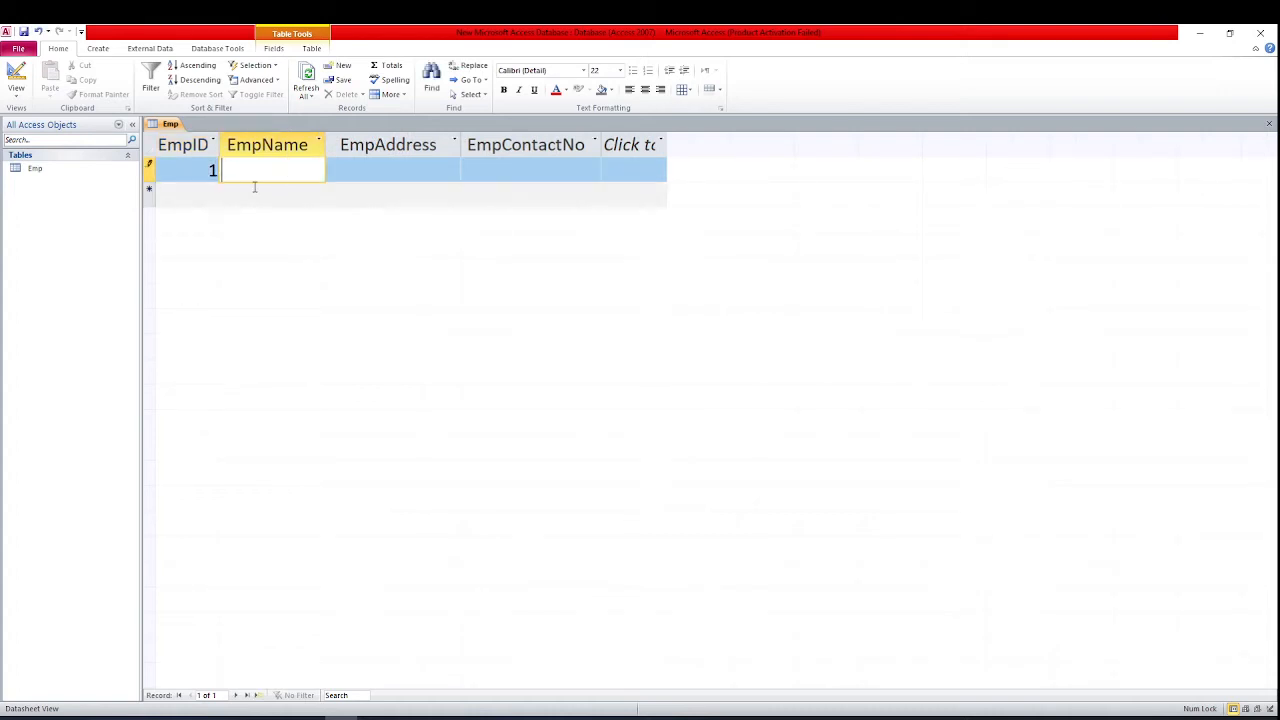
pyautogui.write('ABC')
pyautogui.press('Tab')
pyautogui.write('Rwp')
pyautogui.press('Tab')
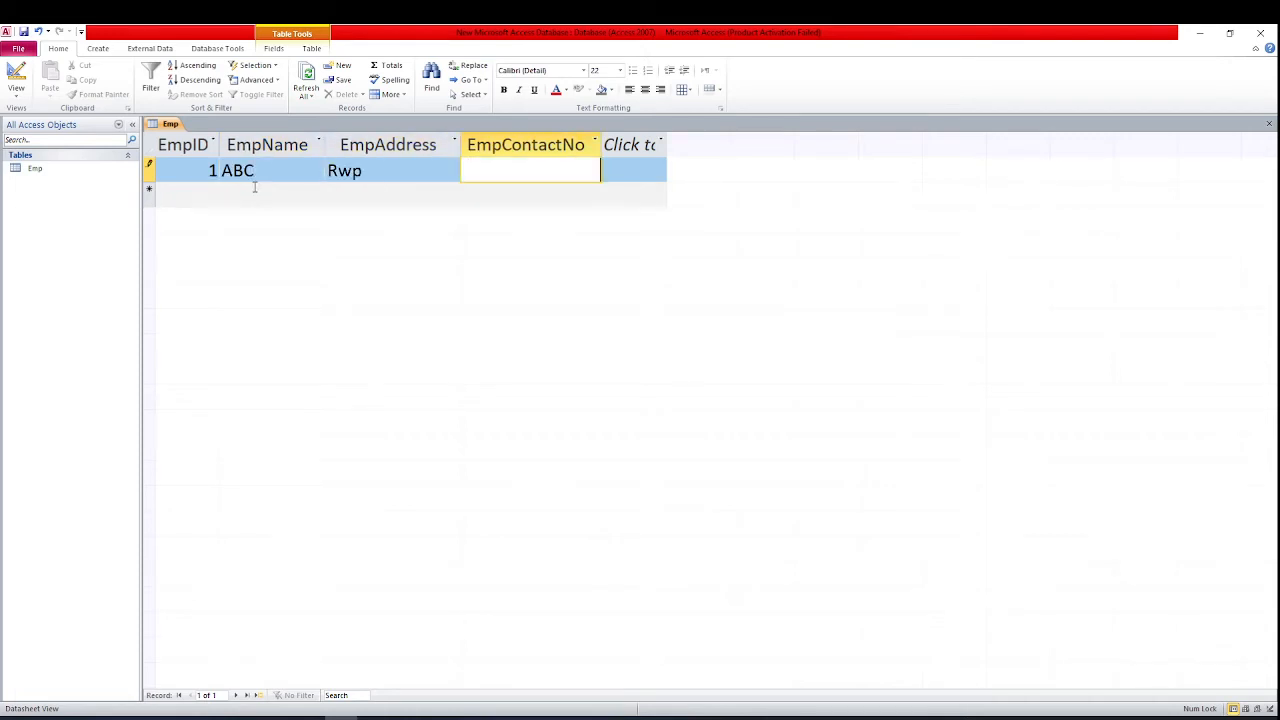
pyautogui.write('123')
# - Enter the second record with EmpID 2, EmpName XYZ, EmpAddress Rwp and the employee's contact number
pyautogui.click(211, 194)
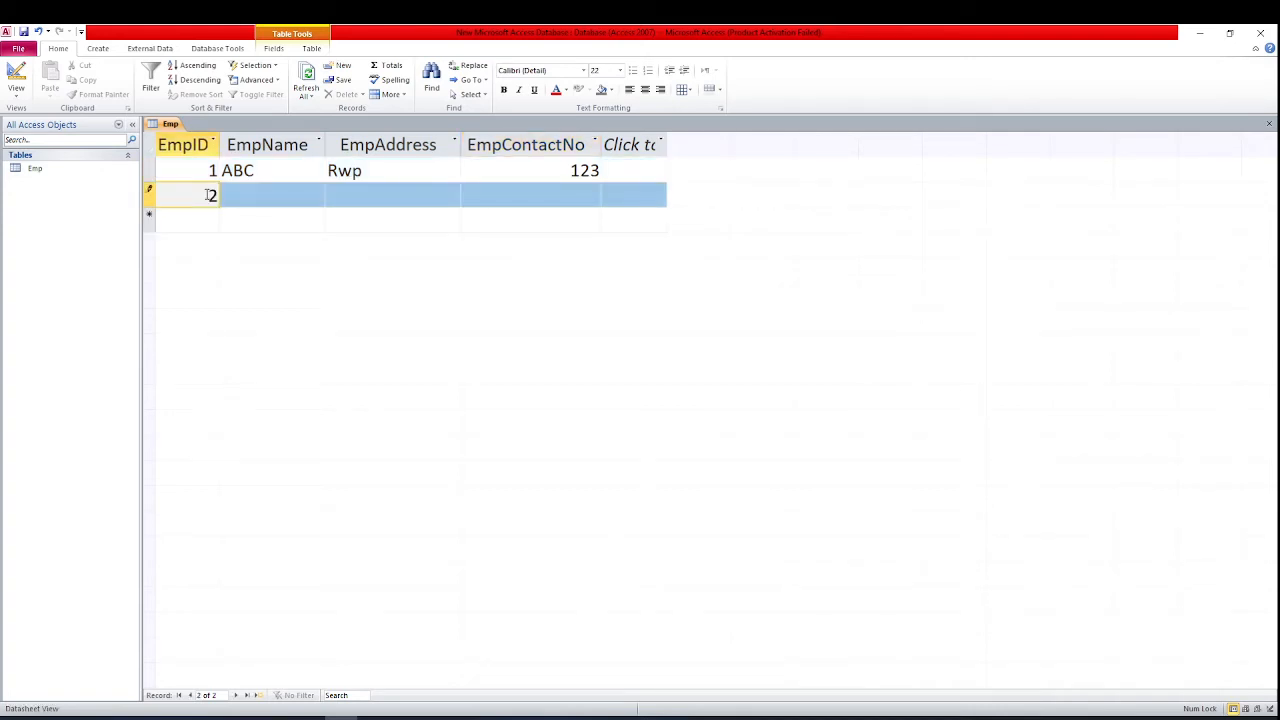
pyautogui.press('Tab')
pyautogui.write('XYZ')
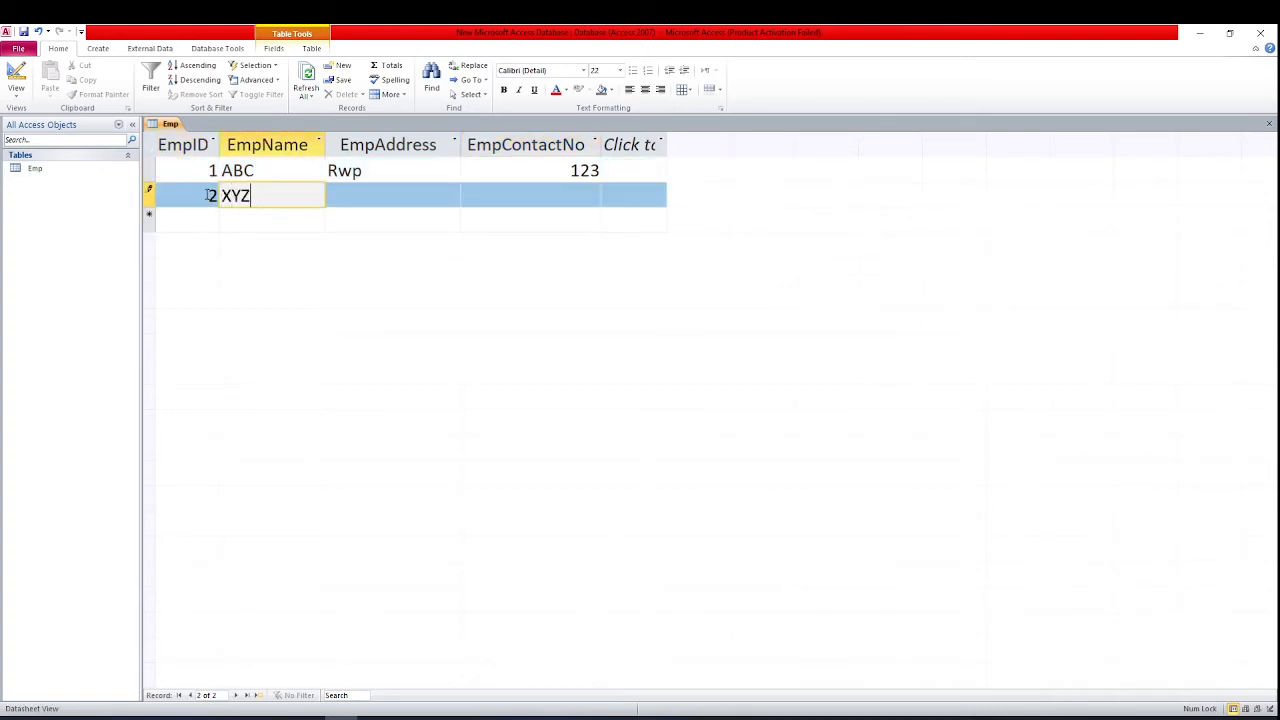
pyautogui.press('Tab')
pyautogui.write('Rwp')
pyautogui.press('Tab')
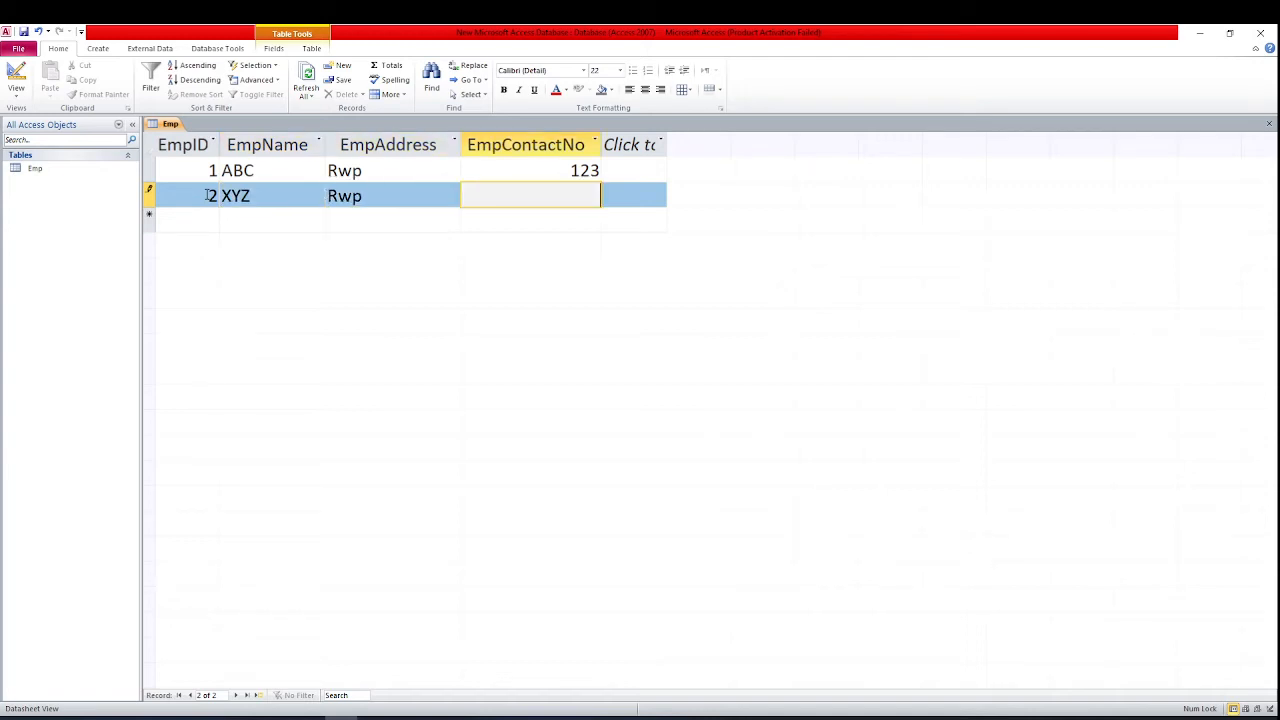
pyautogui.write('321')
# - Create a form from the Emp table, switch it to Form View and go to the next record
pyautogui.click(98, 49)
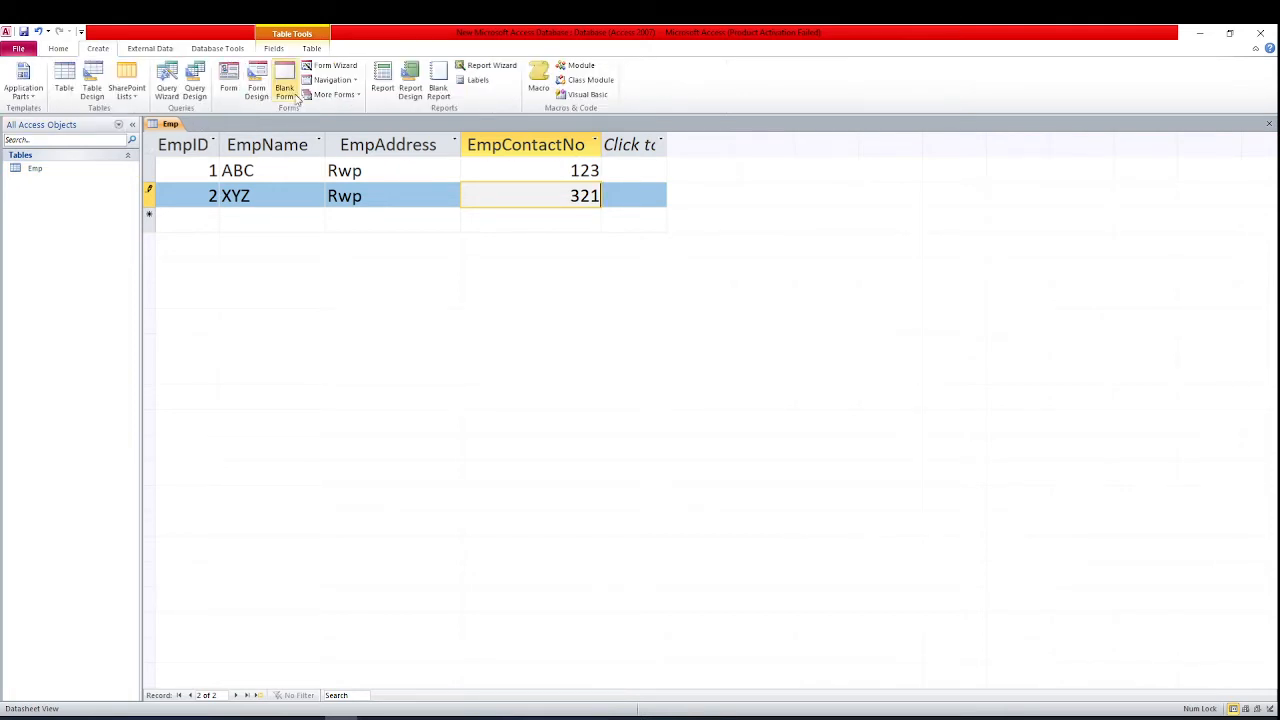
pyautogui.click(231, 80)
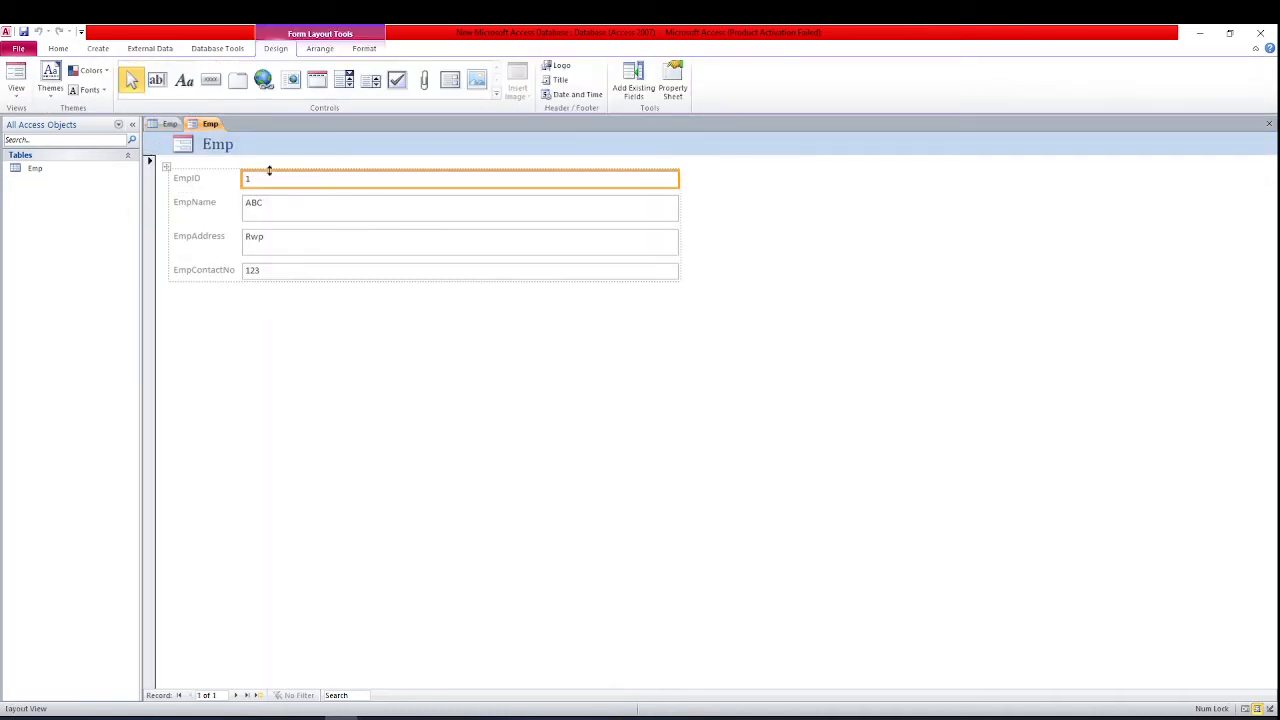
pyautogui.rightClick(210, 124)
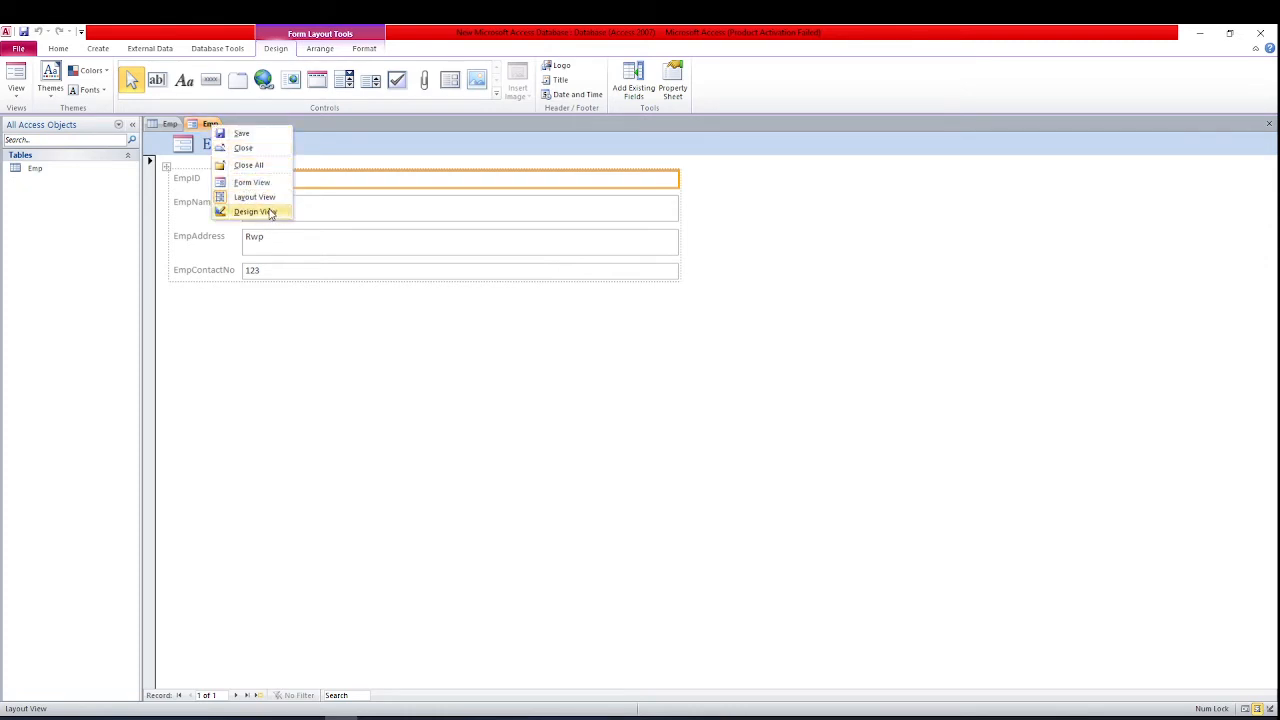
pyautogui.click(259, 314)
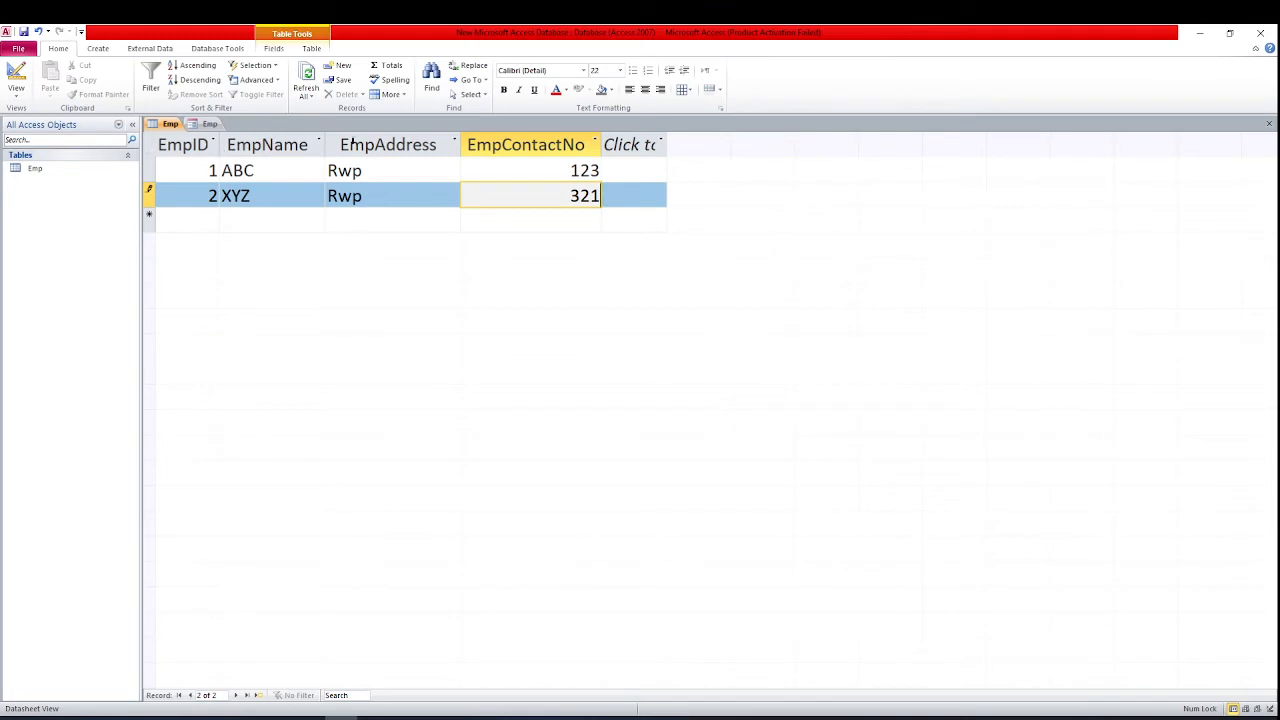
pyautogui.click(211, 124)
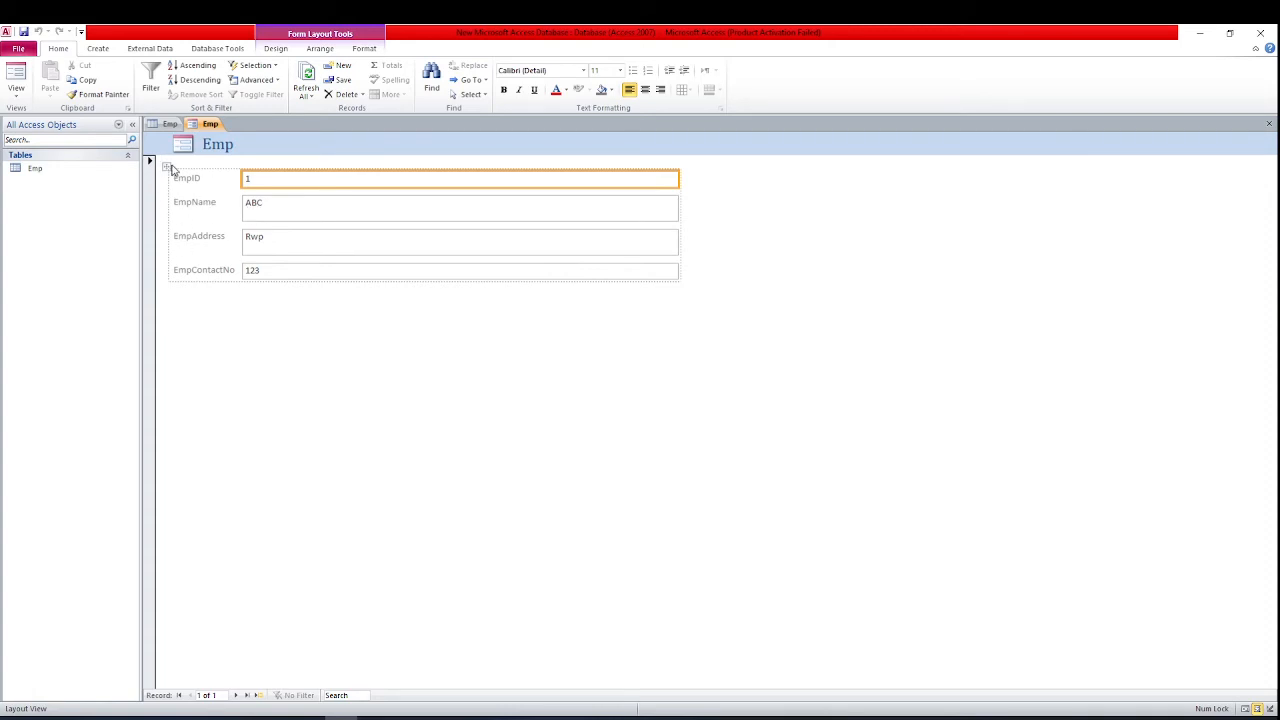
pyautogui.rightClick(212, 126)
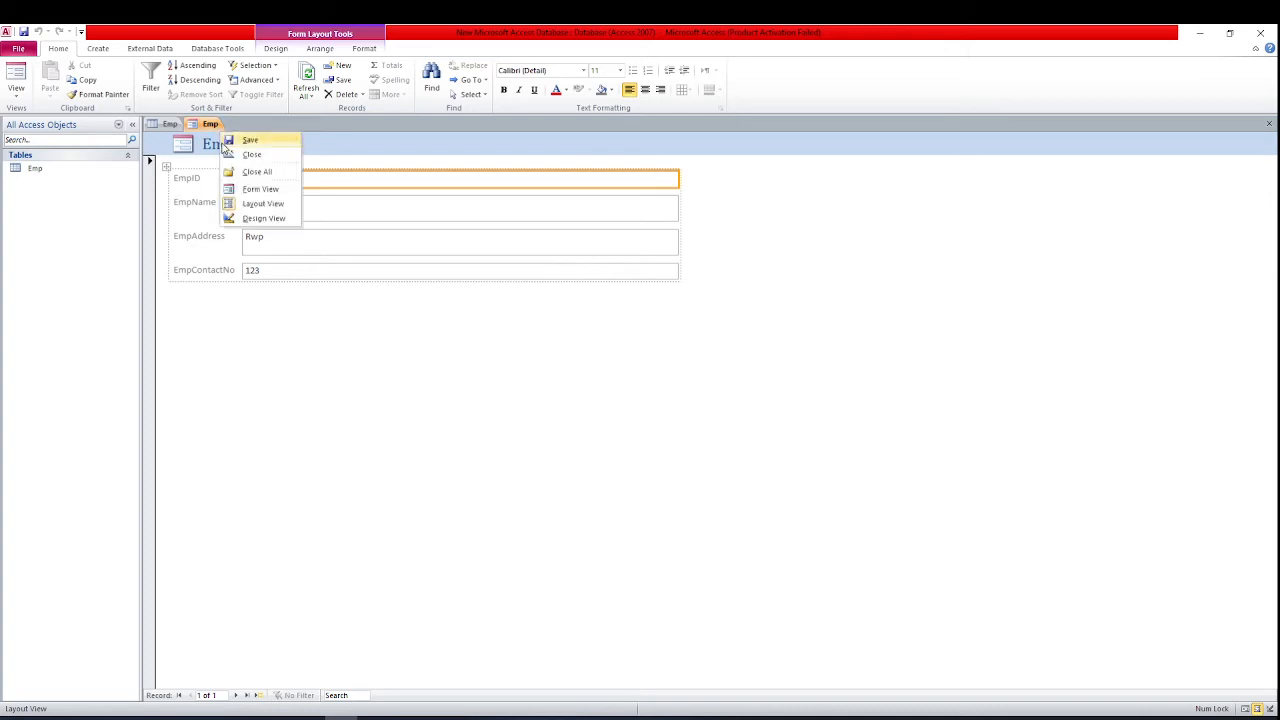
pyautogui.click(281, 193)
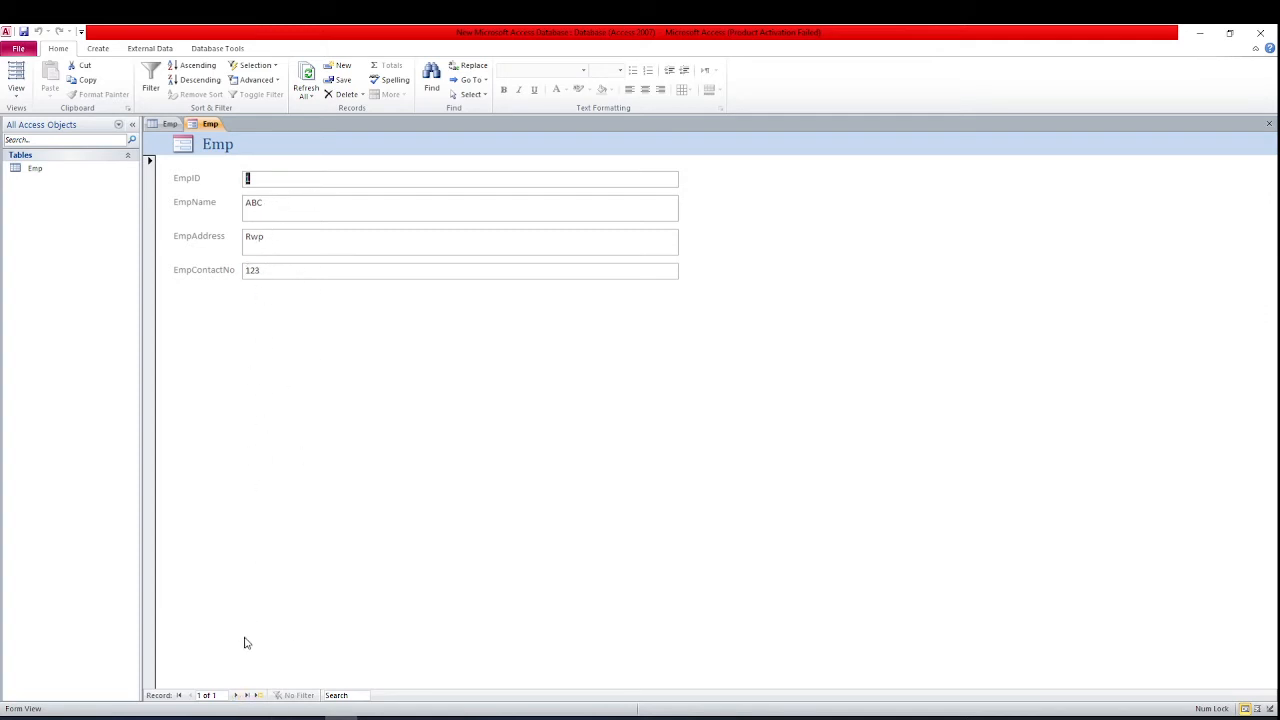
pyautogui.click(237, 695)
# - Commit the second record in the Emp datasheet and check the form's records again
pyautogui.click(168, 124)
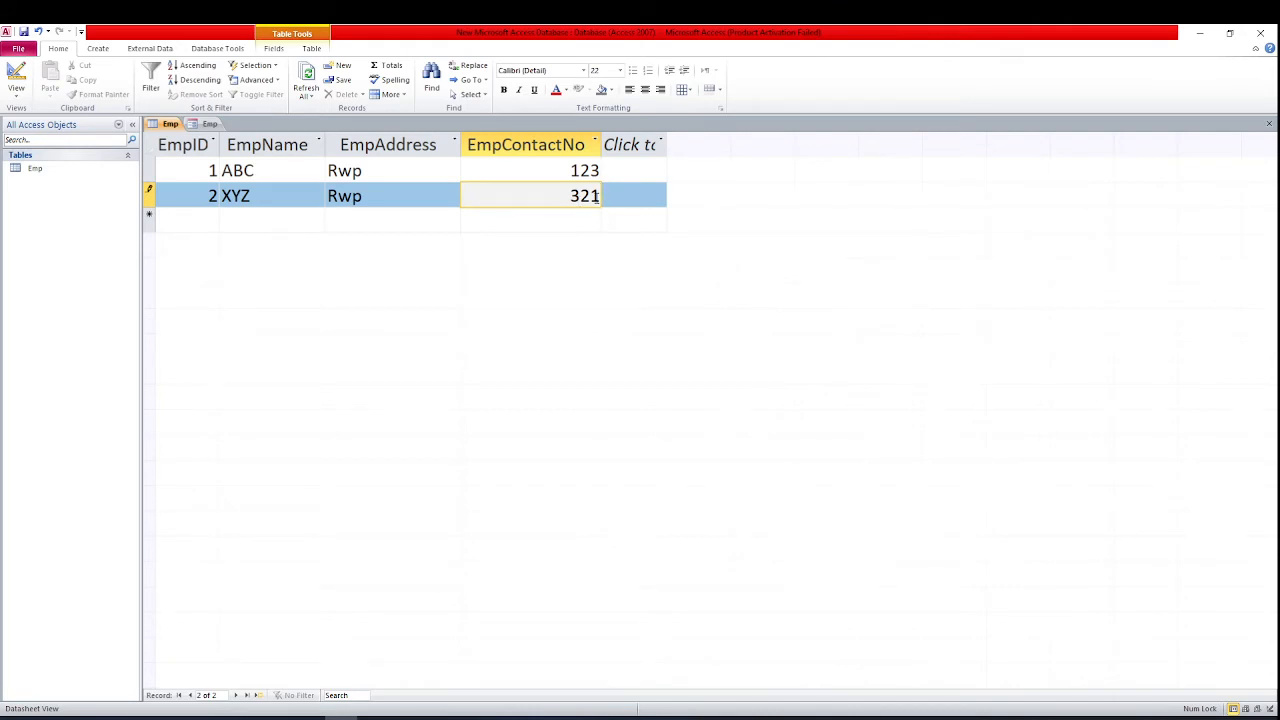
pyautogui.press('Tab')
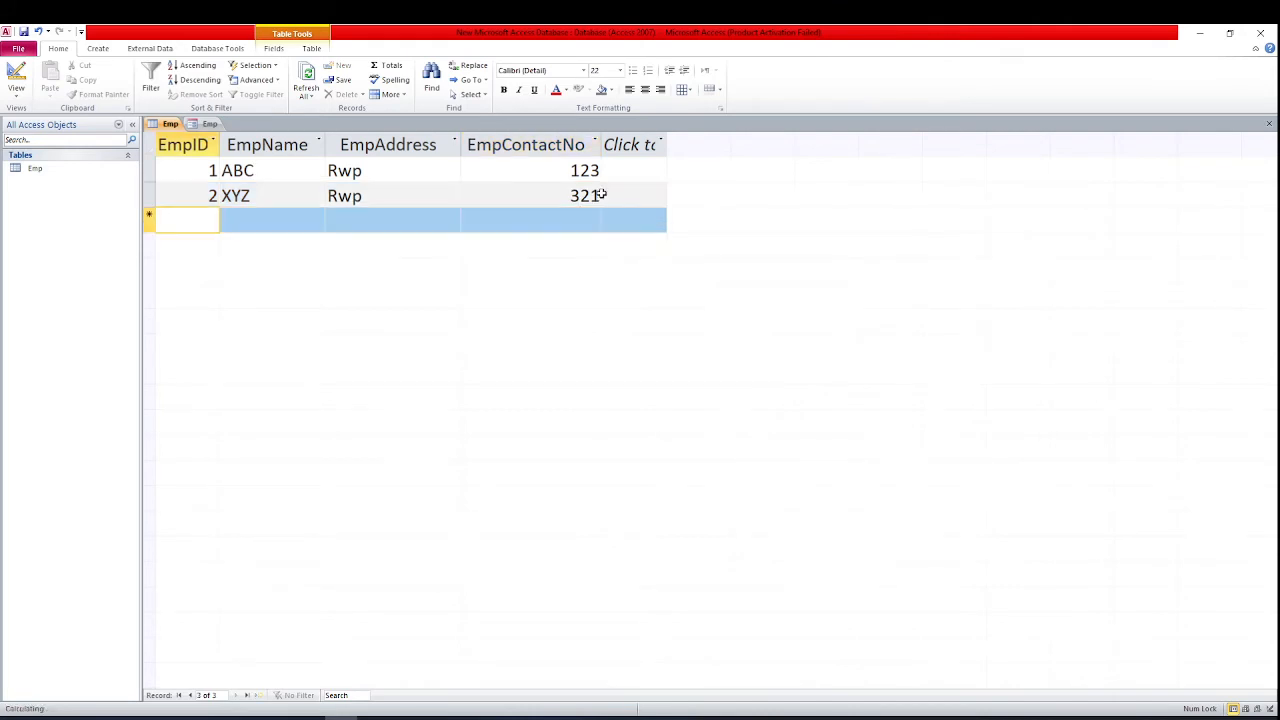
pyautogui.click(207, 124)
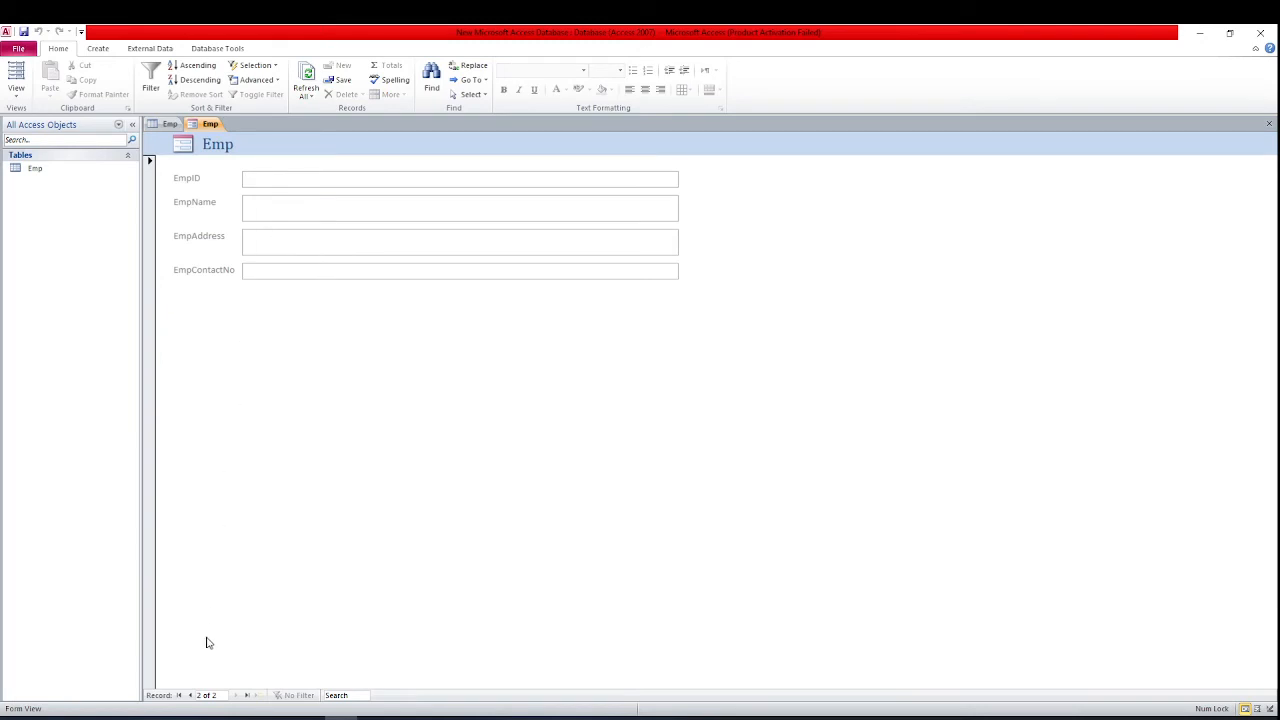
pyautogui.click(191, 696)
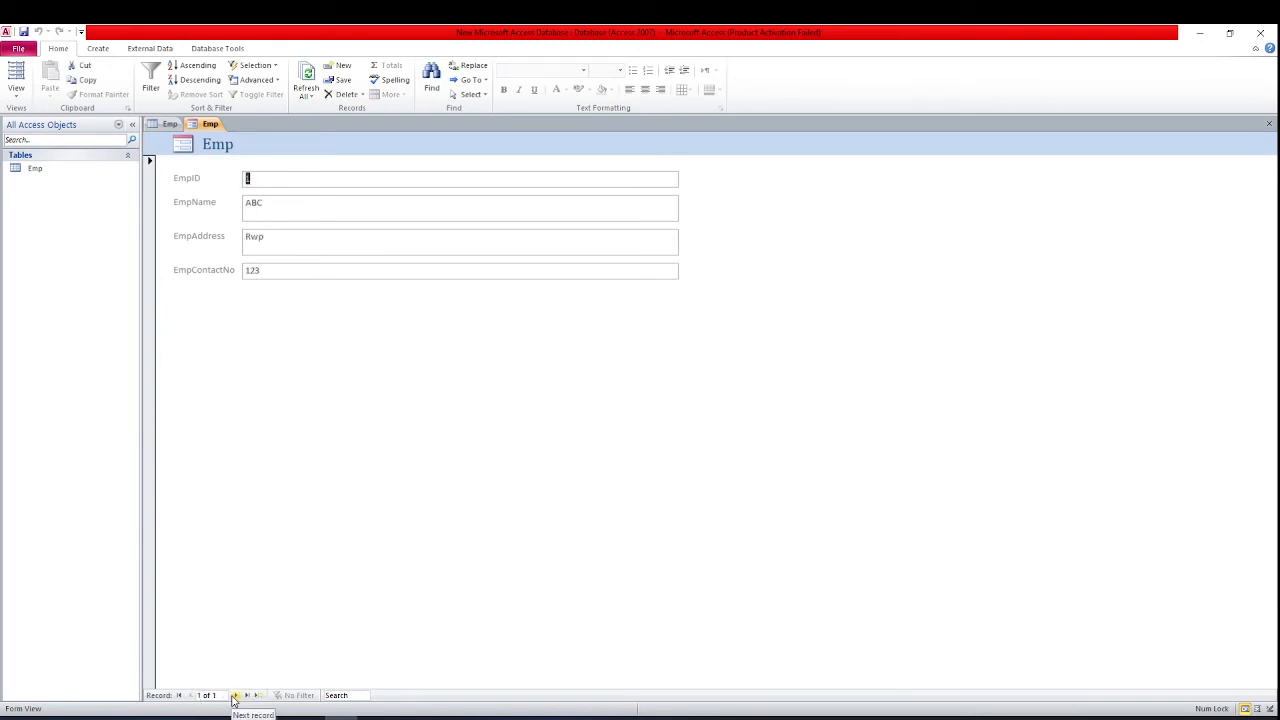
pyautogui.click(235, 696)
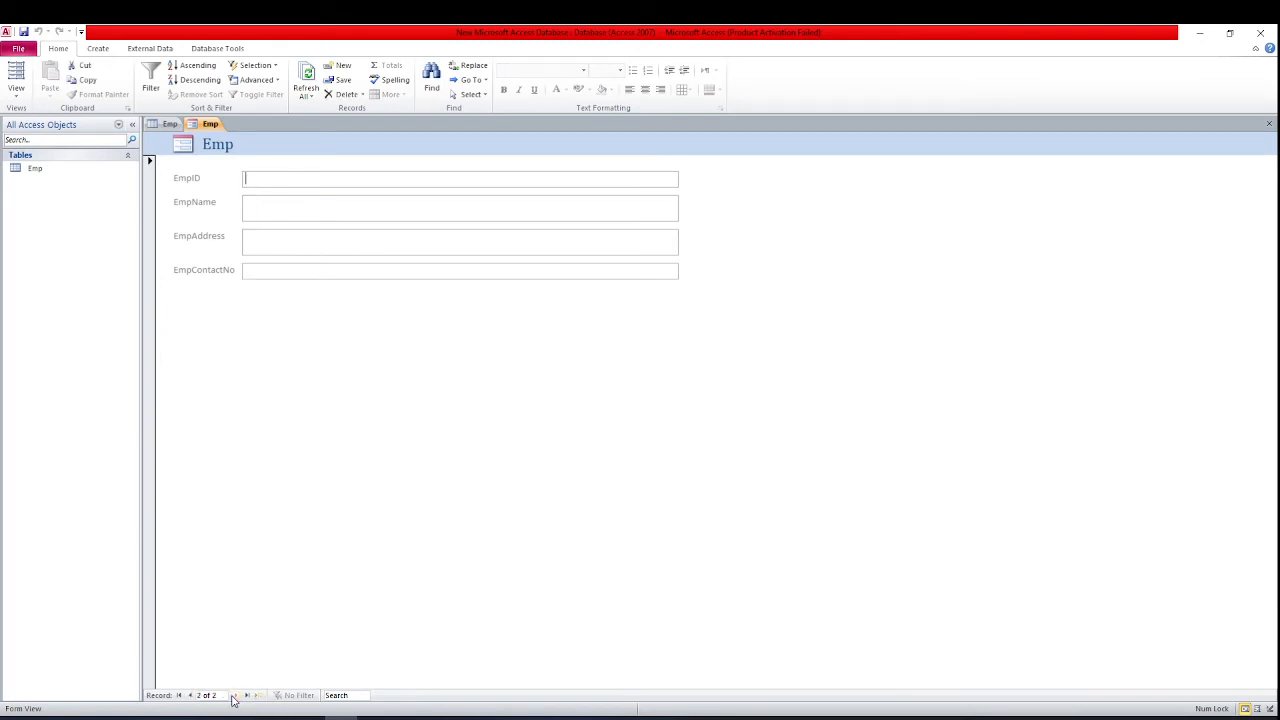
# - Close the Emp form without saving it and create a new form from the Emp table
pyautogui.rightClick(207, 124)
pyautogui.click(266, 150)
pyautogui.click(630, 411)
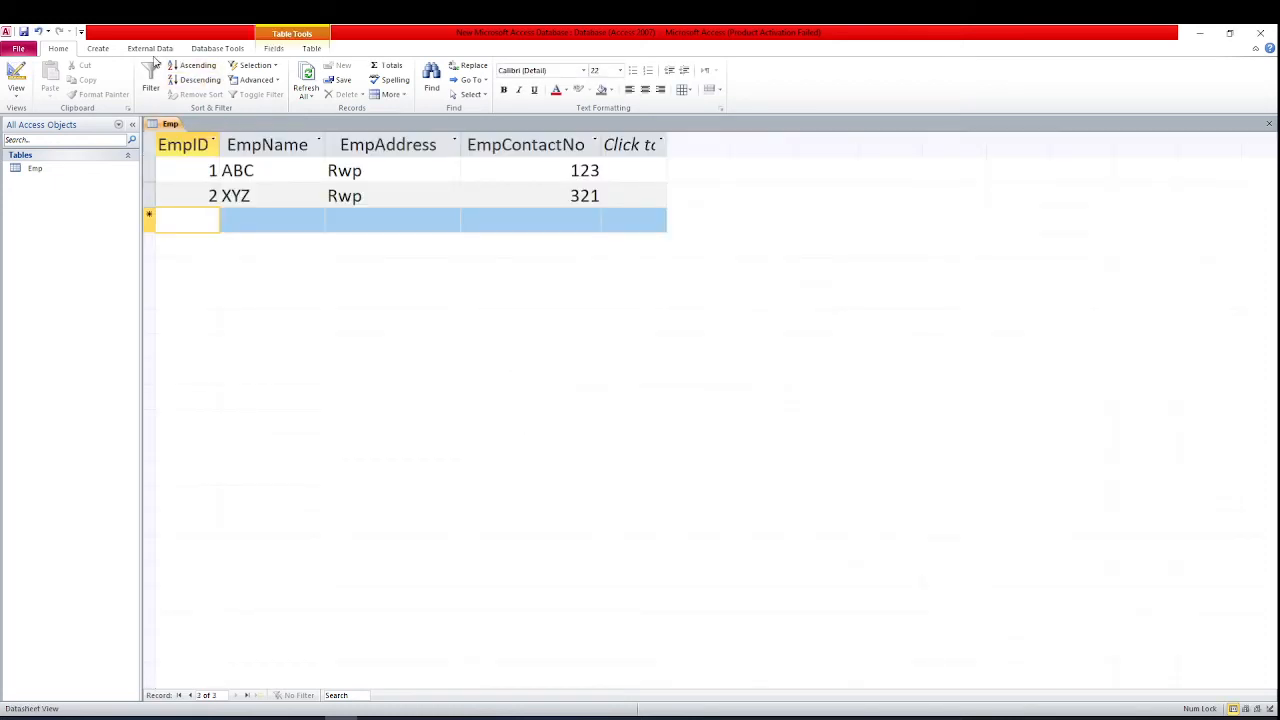
pyautogui.click(98, 48)
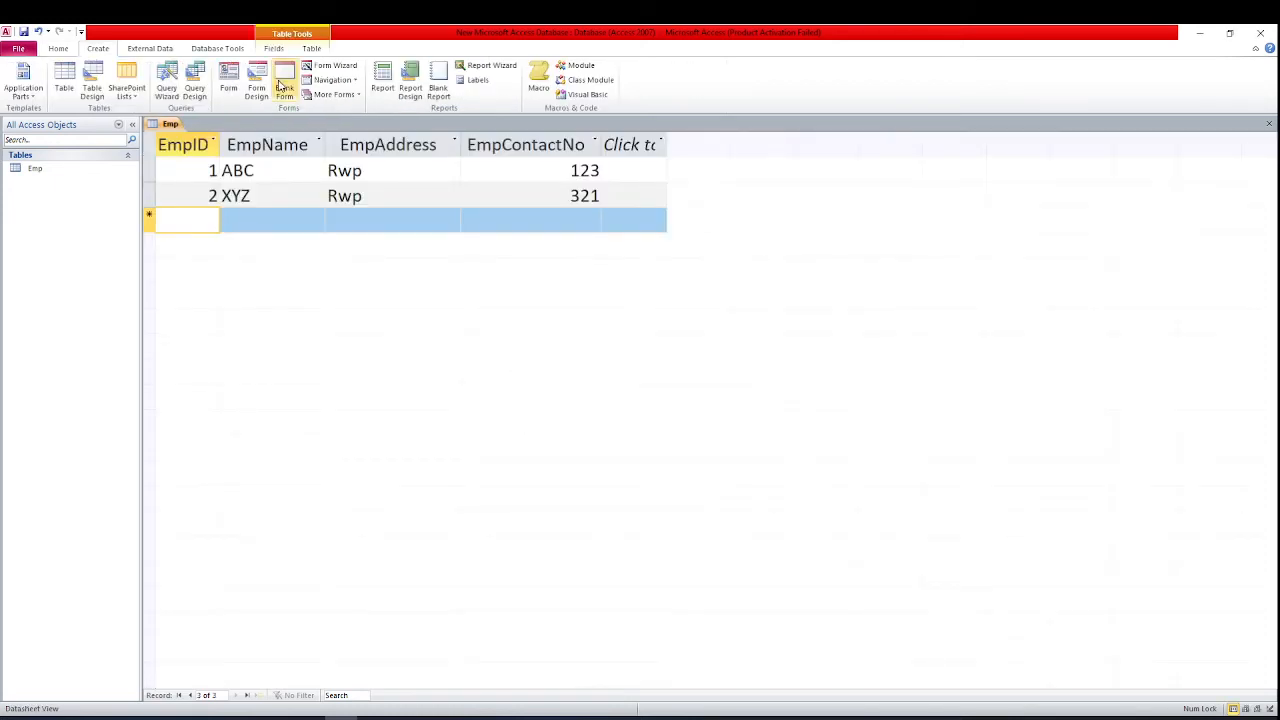
pyautogui.click(229, 78)
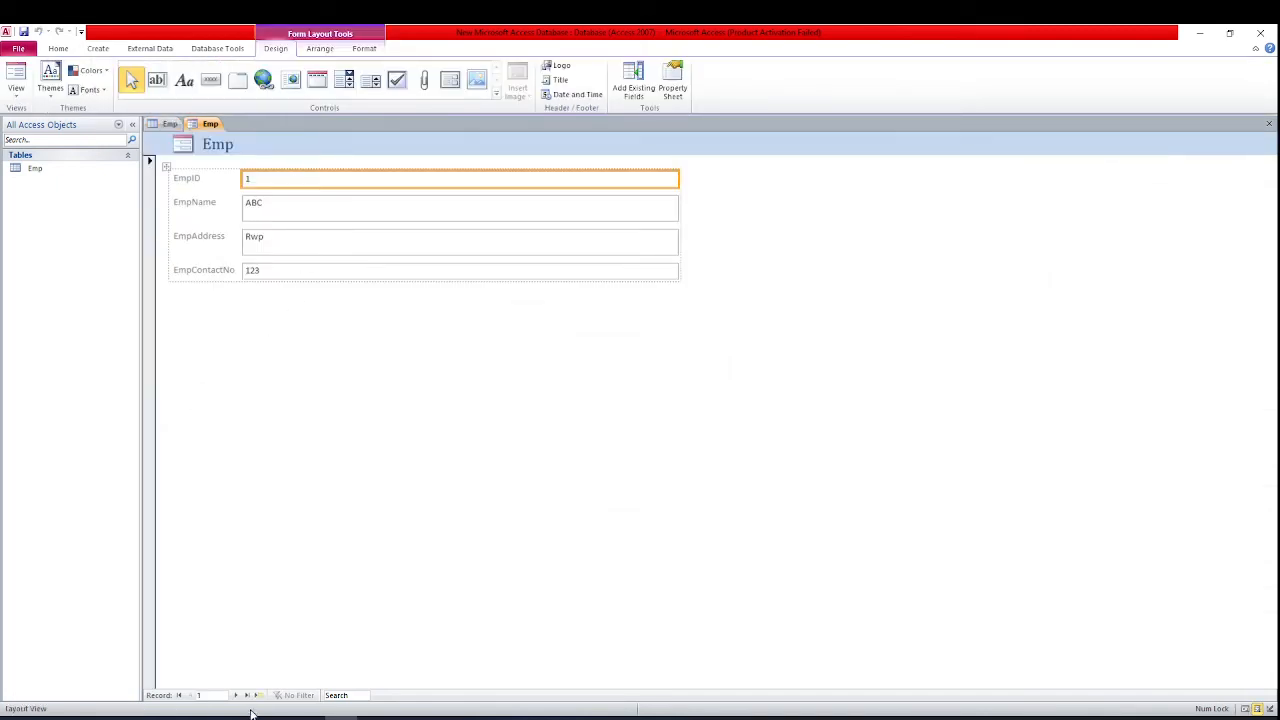
# - On a blank record in Form View, enter EmpID 3, EmpName QWE, EmpAddress Rwp and the employee's contact number, and commit it
pyautogui.rightClick(211, 124)
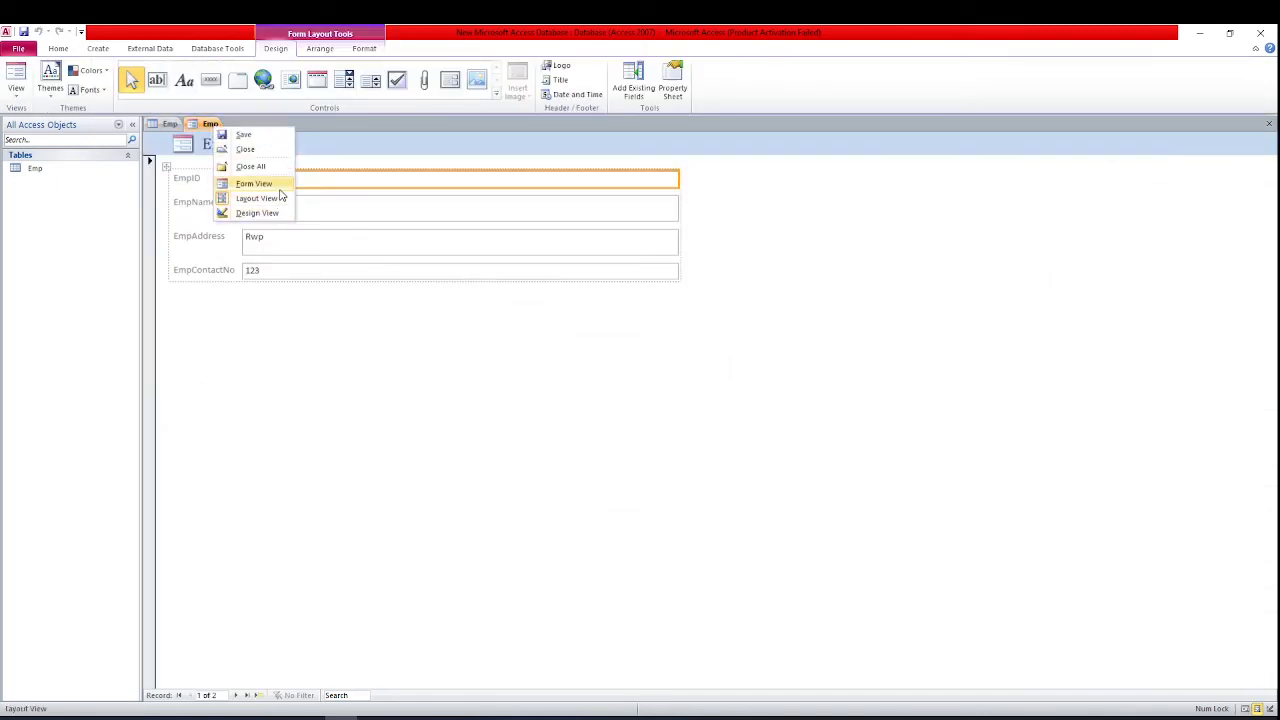
pyautogui.click(282, 197)
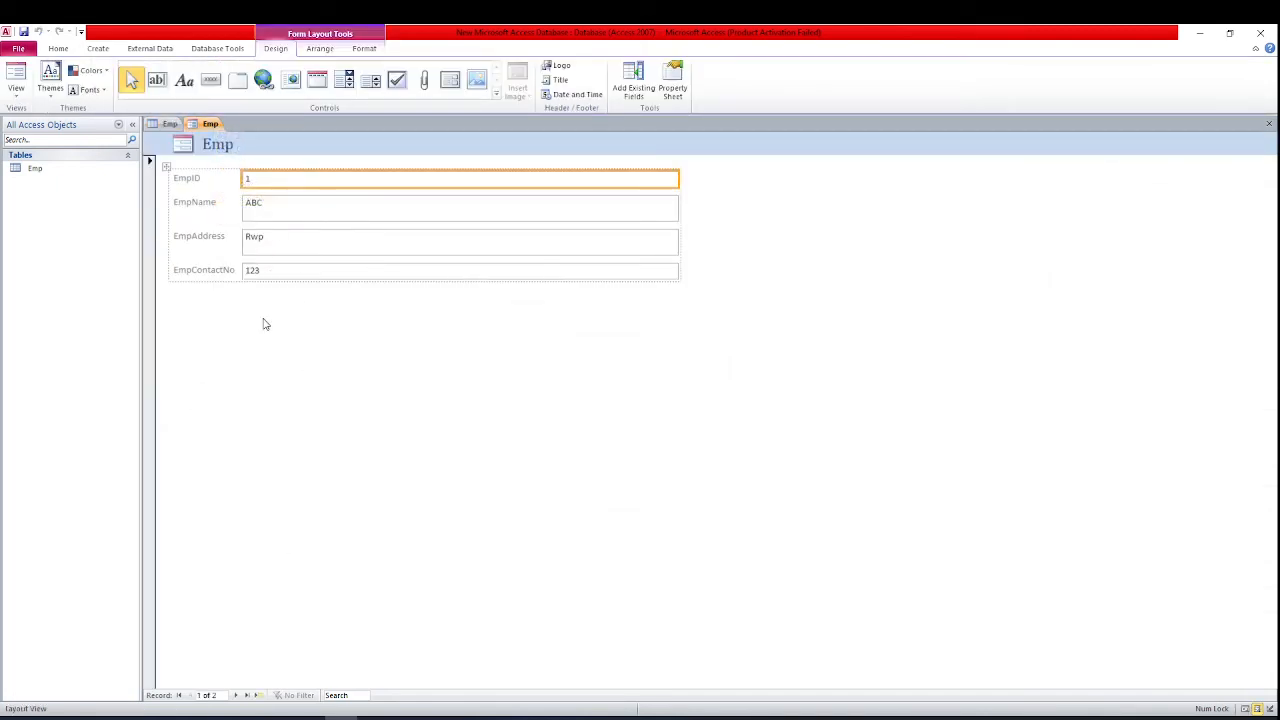
pyautogui.click(239, 695)
pyautogui.click(239, 695)
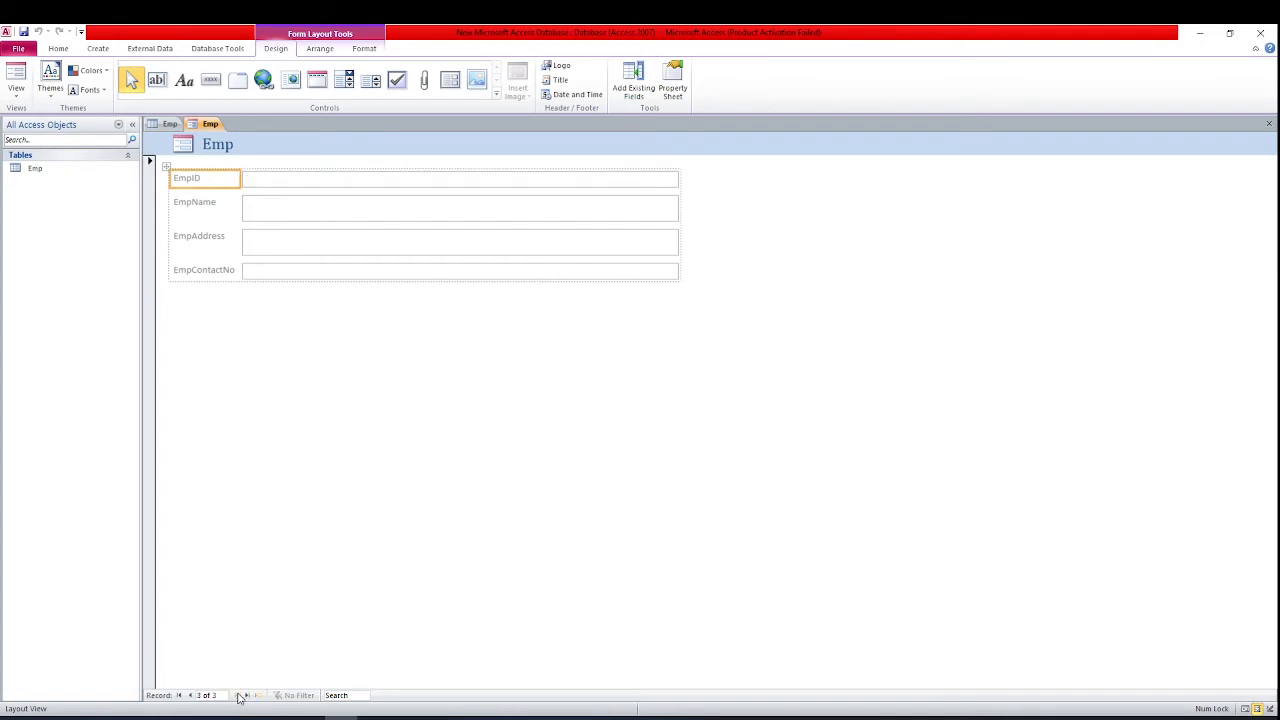
pyautogui.click(274, 186)
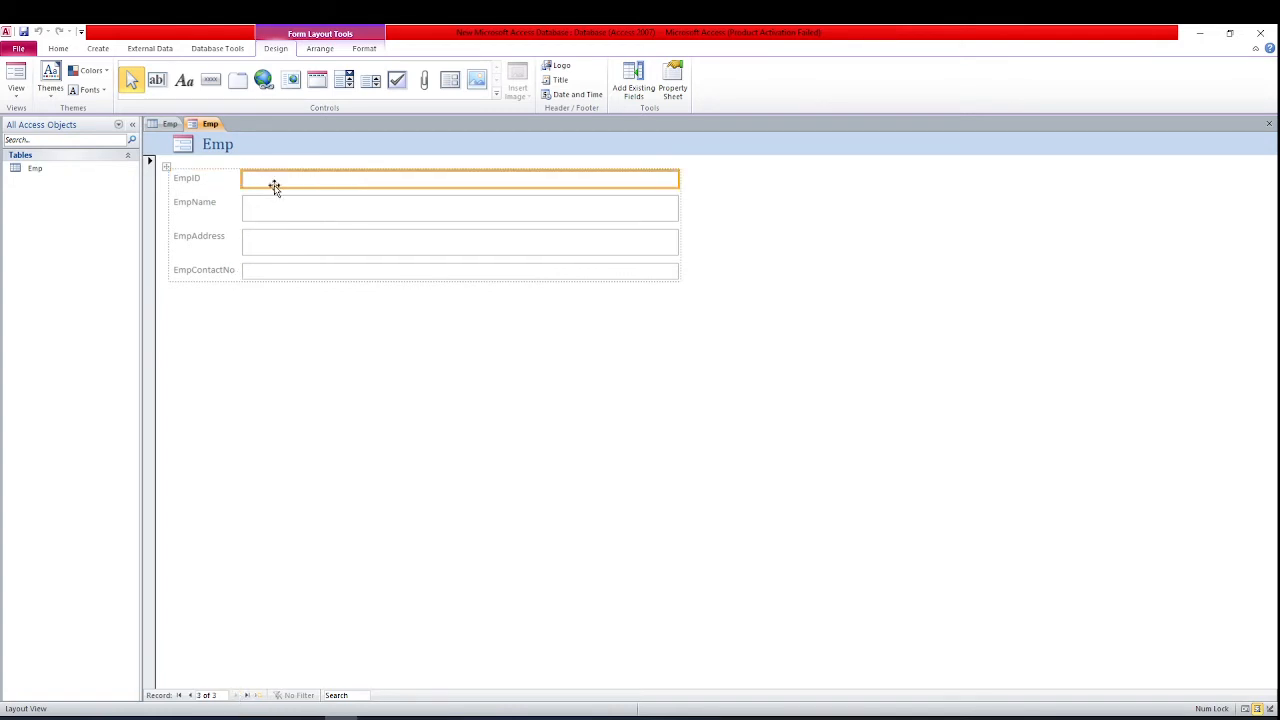
pyautogui.rightClick(211, 125)
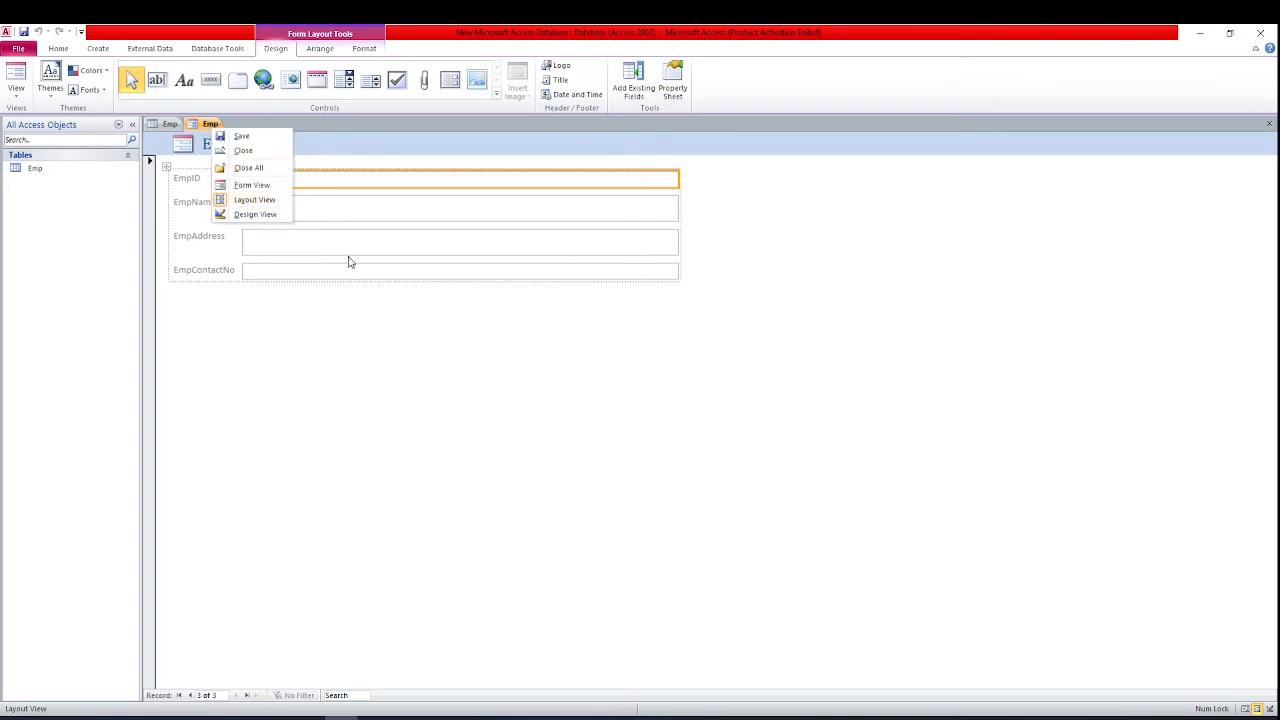
pyautogui.click(255, 186)
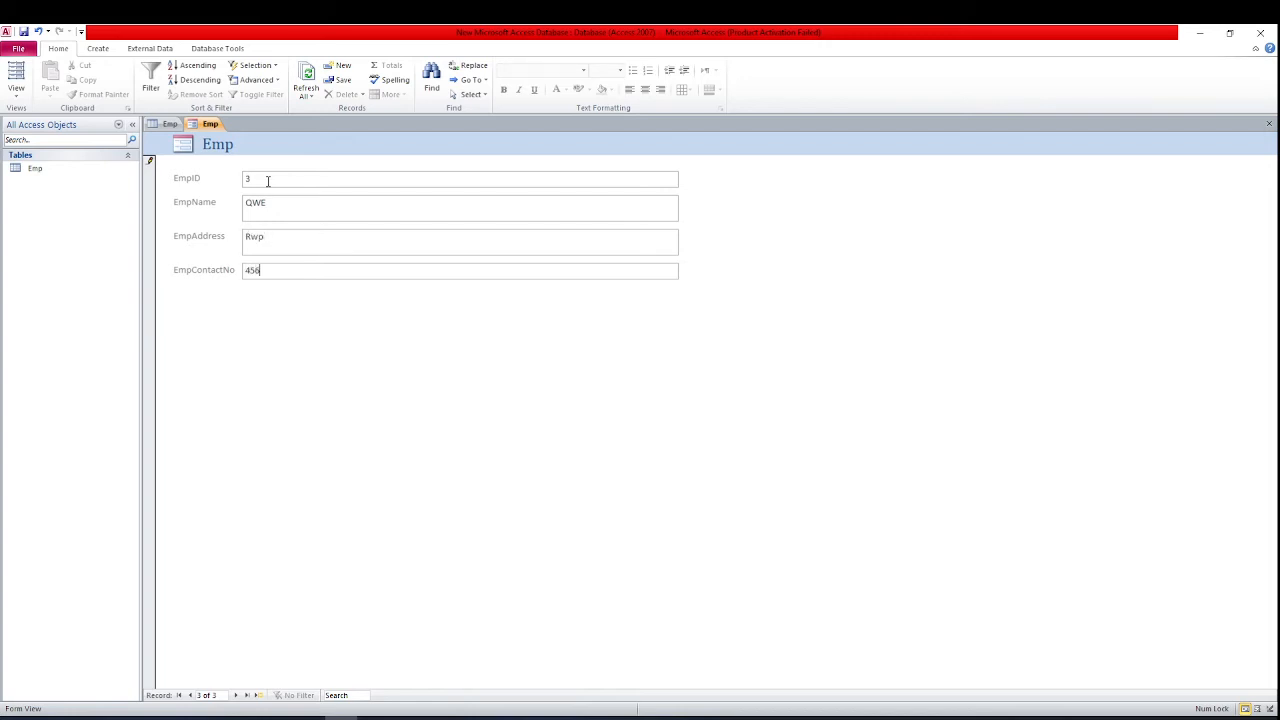
pyautogui.press('Tab')
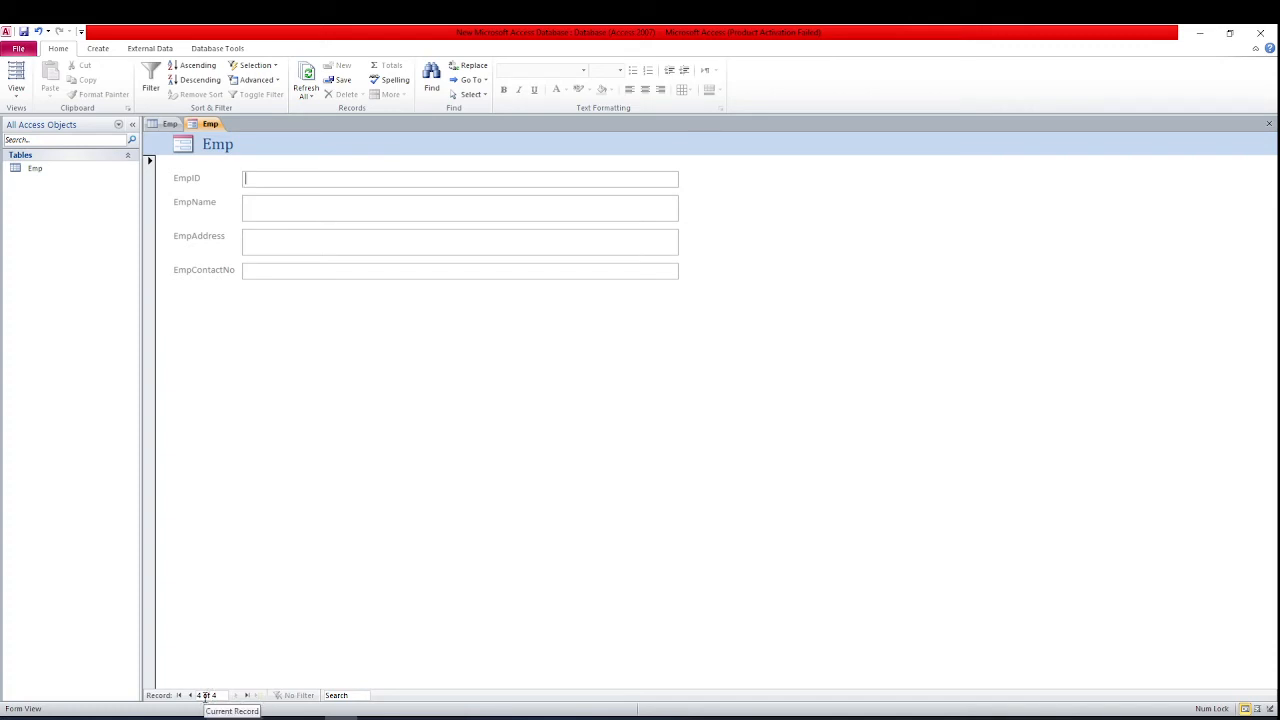
# - Refresh the Emp table's datasheet to load the record added through the form
pyautogui.click(160, 124)
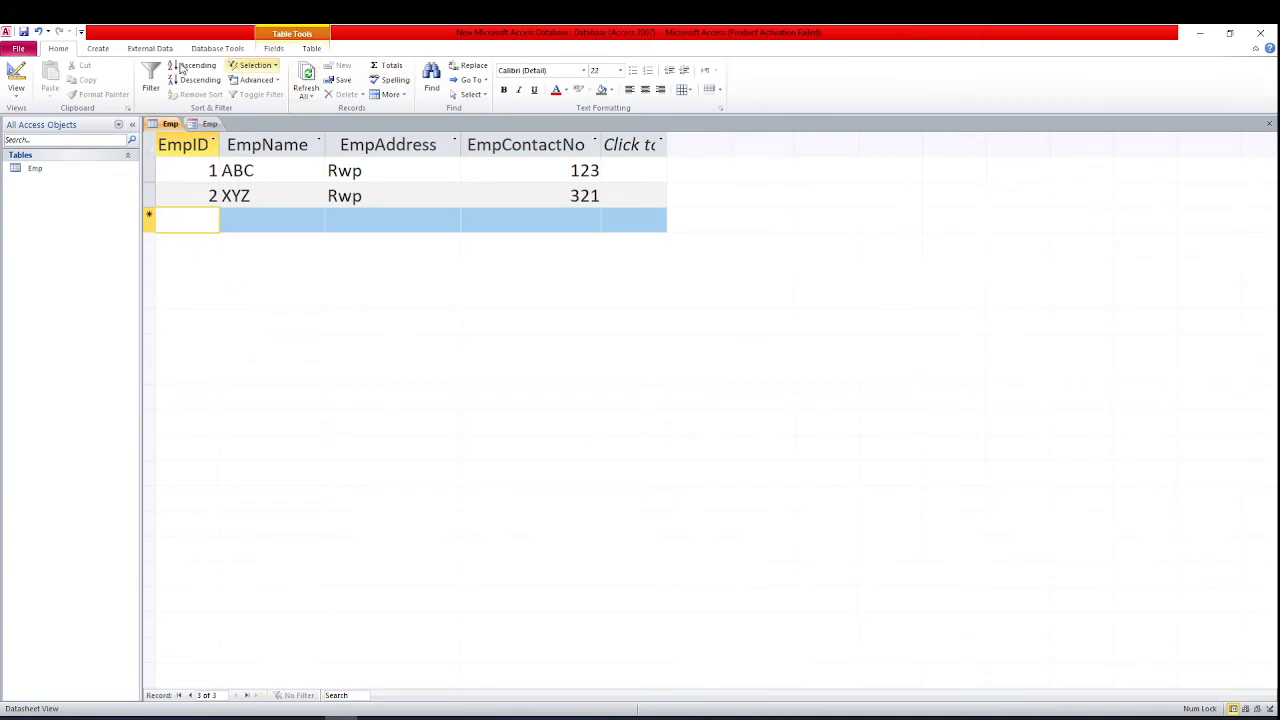
pyautogui.click(305, 72)
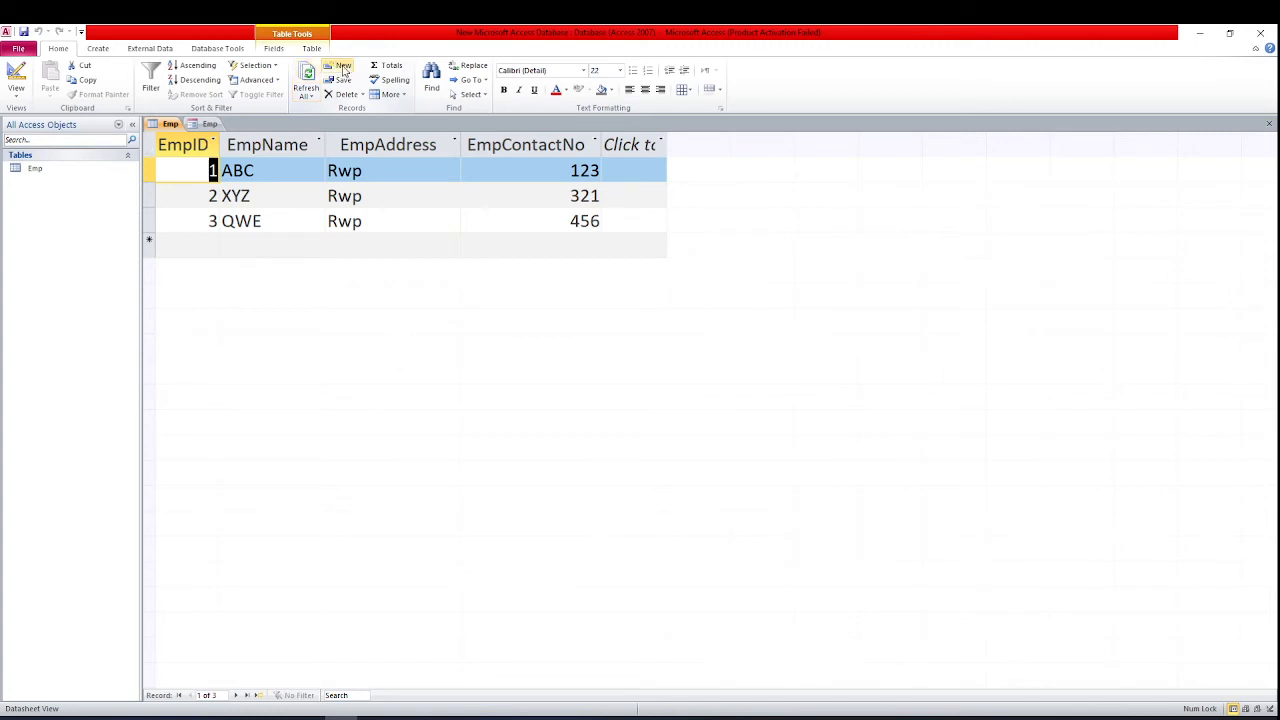
# - Switch the Emp form to Layout View and step back through the records to the first one
pyautogui.click(202, 125)
pyautogui.rightClick(197, 128)
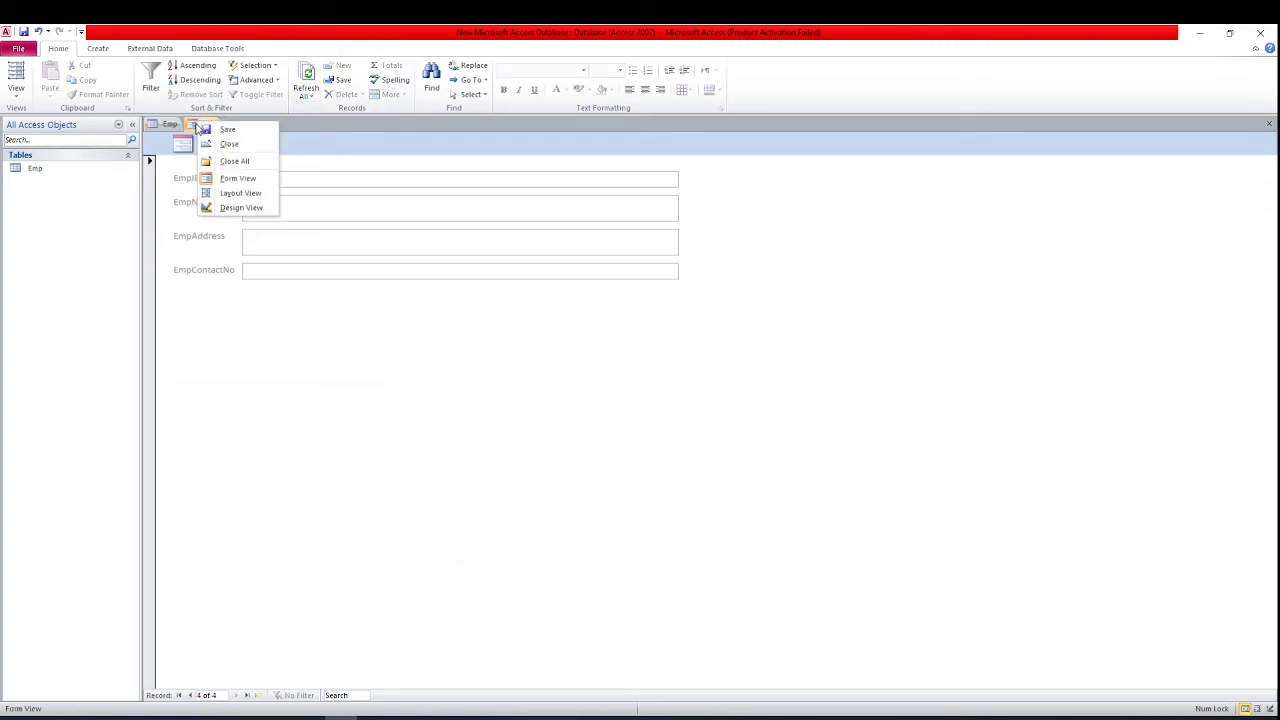
pyautogui.click(248, 182)
pyautogui.rightClick(213, 125)
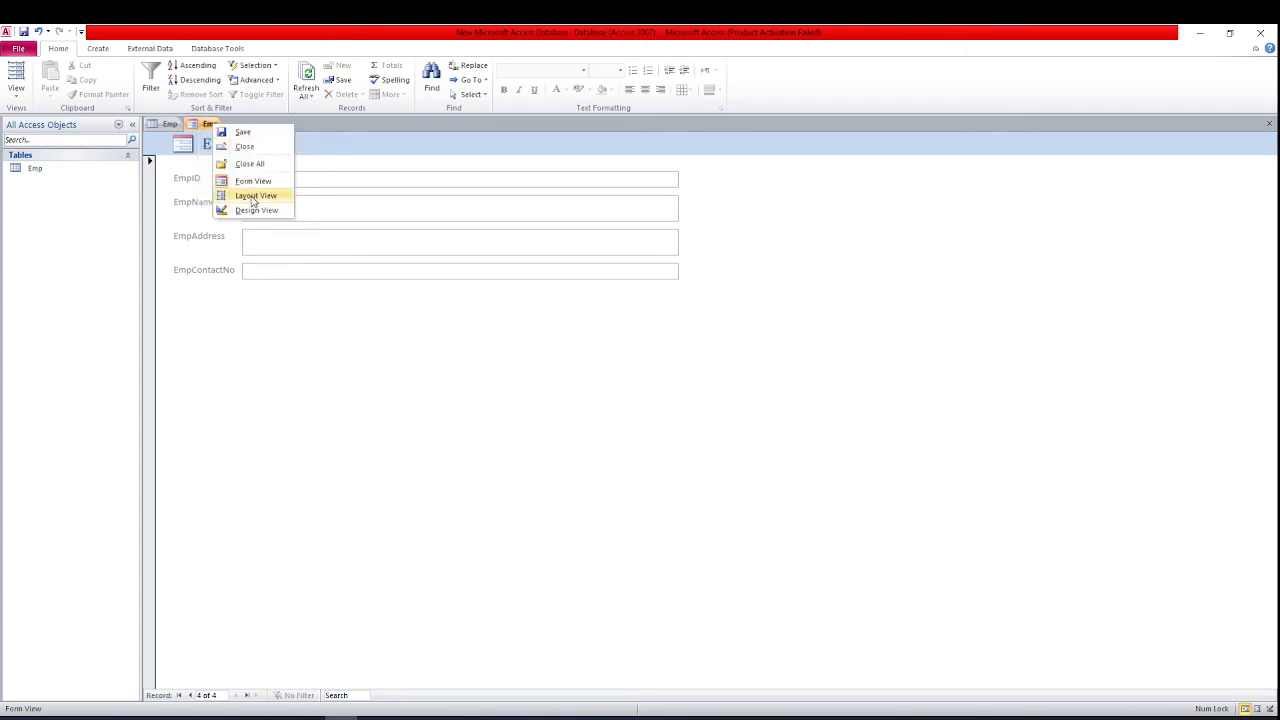
pyautogui.click(255, 196)
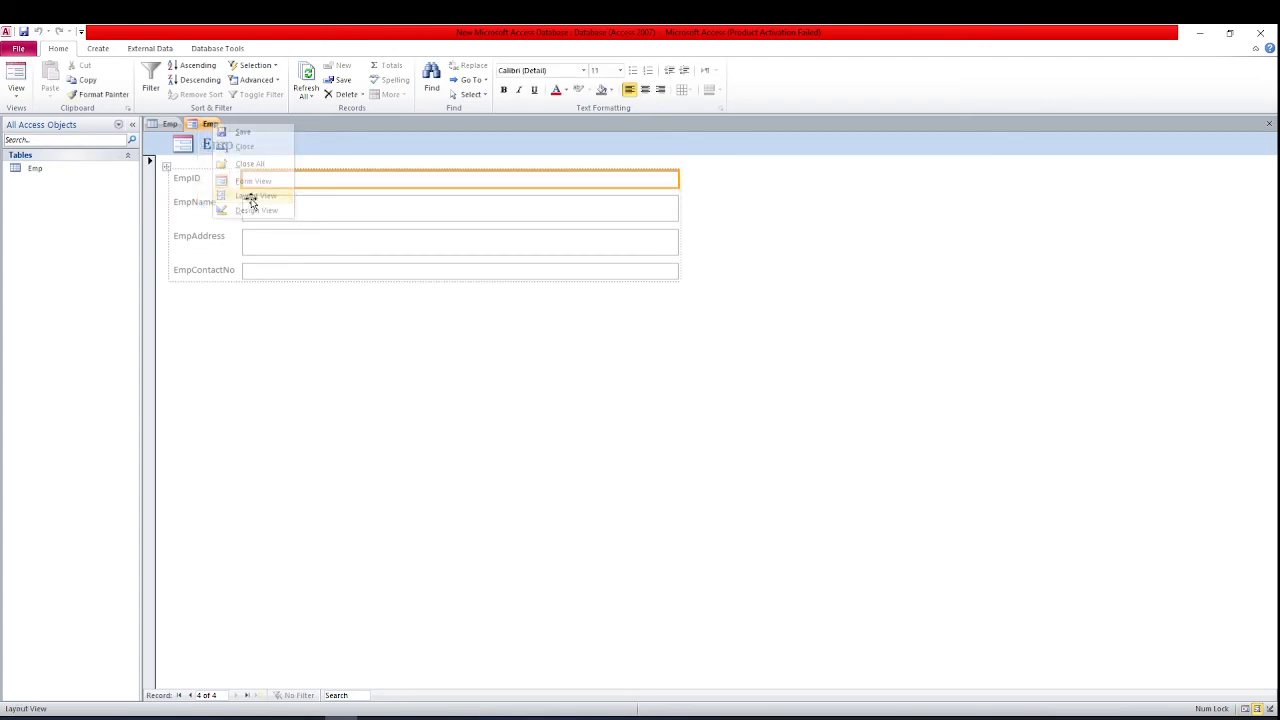
pyautogui.click(194, 697)
pyautogui.click(192, 696)
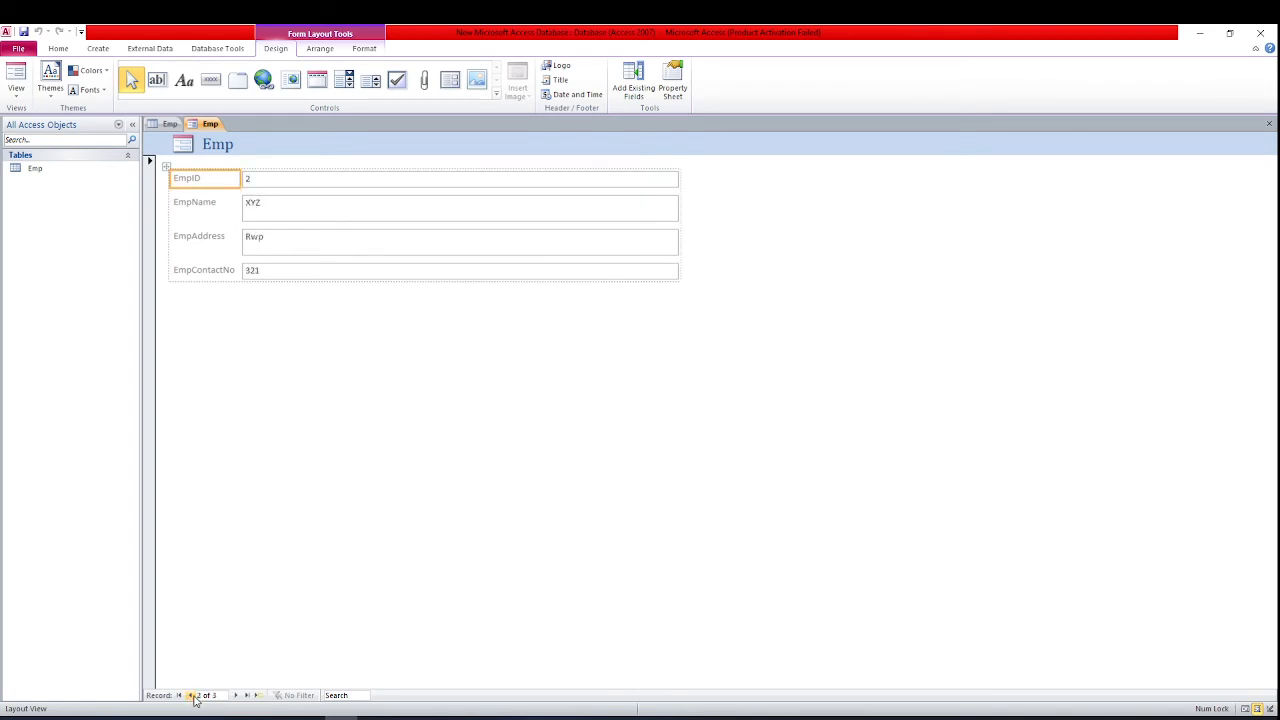
pyautogui.click(193, 696)
pyautogui.click(496, 94)
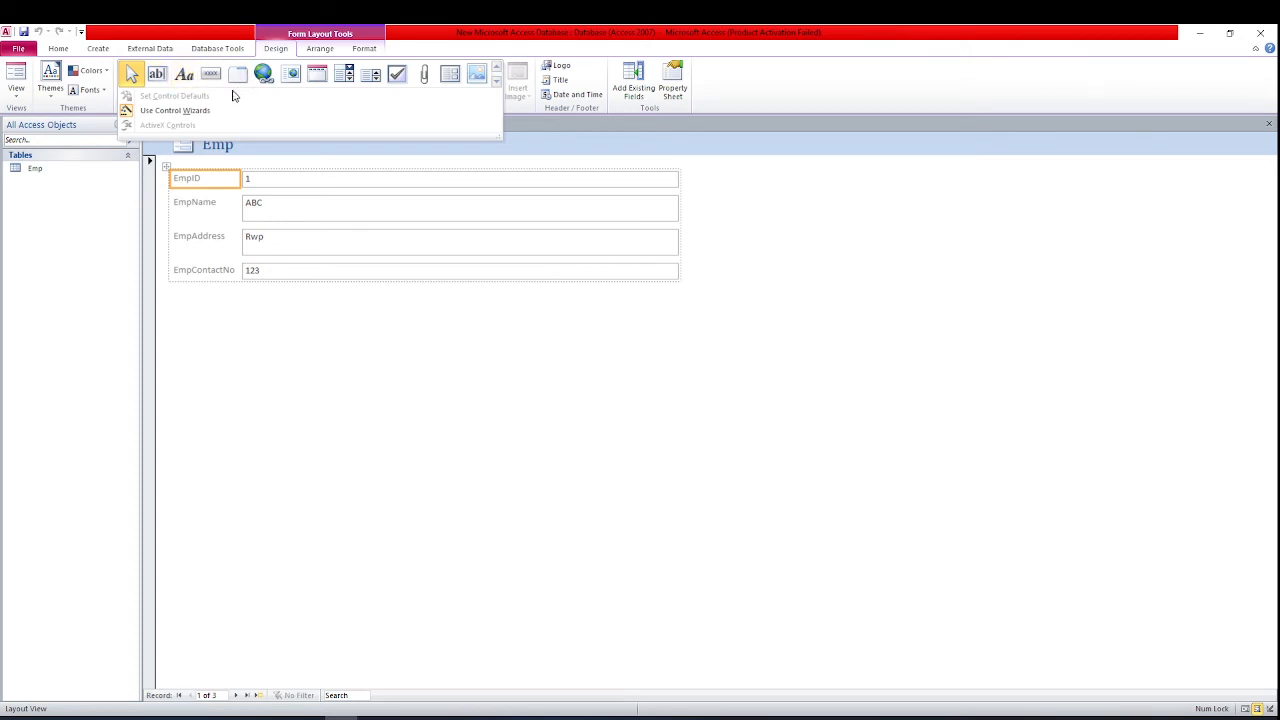
pyautogui.click(449, 431)
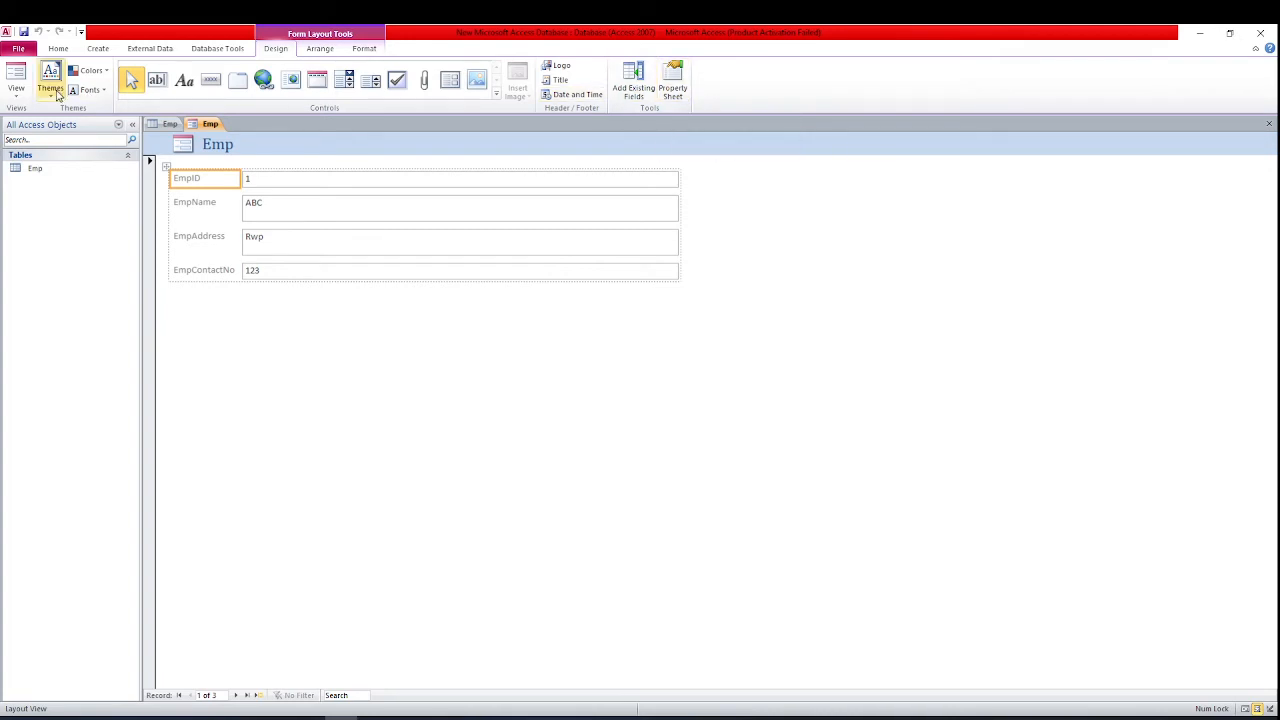
pyautogui.click(17, 90)
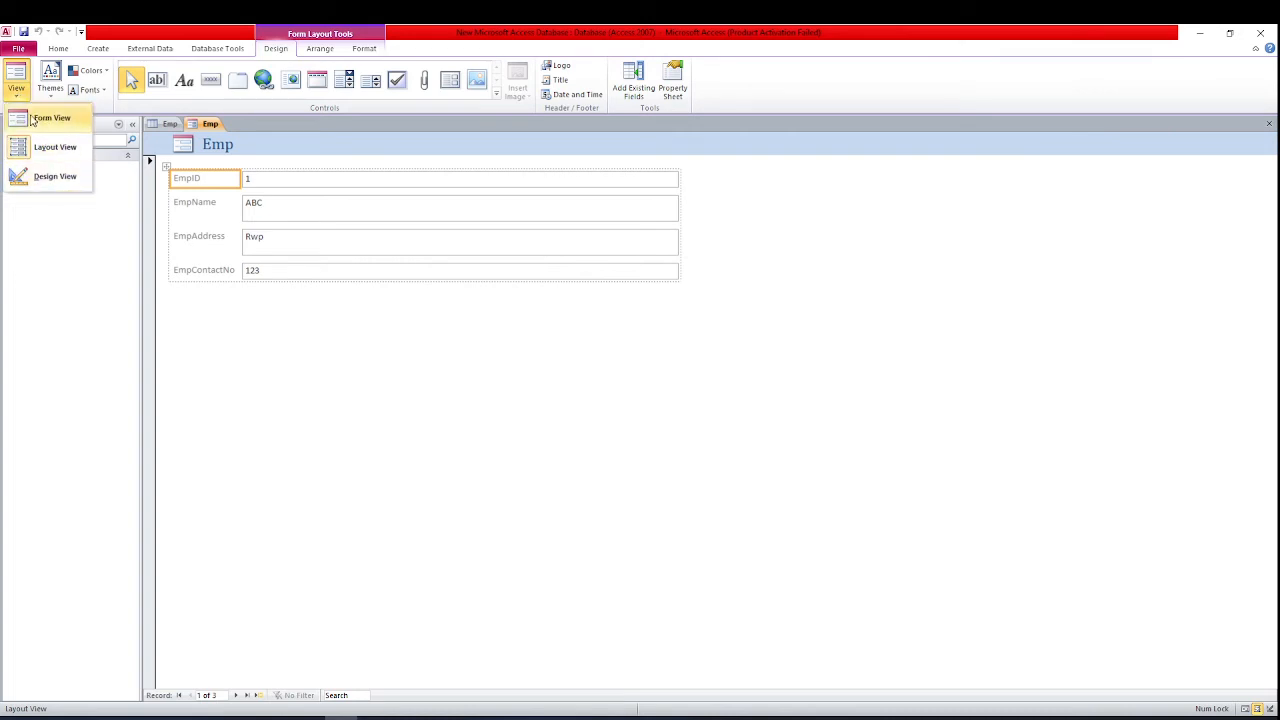
pyautogui.click(311, 270)
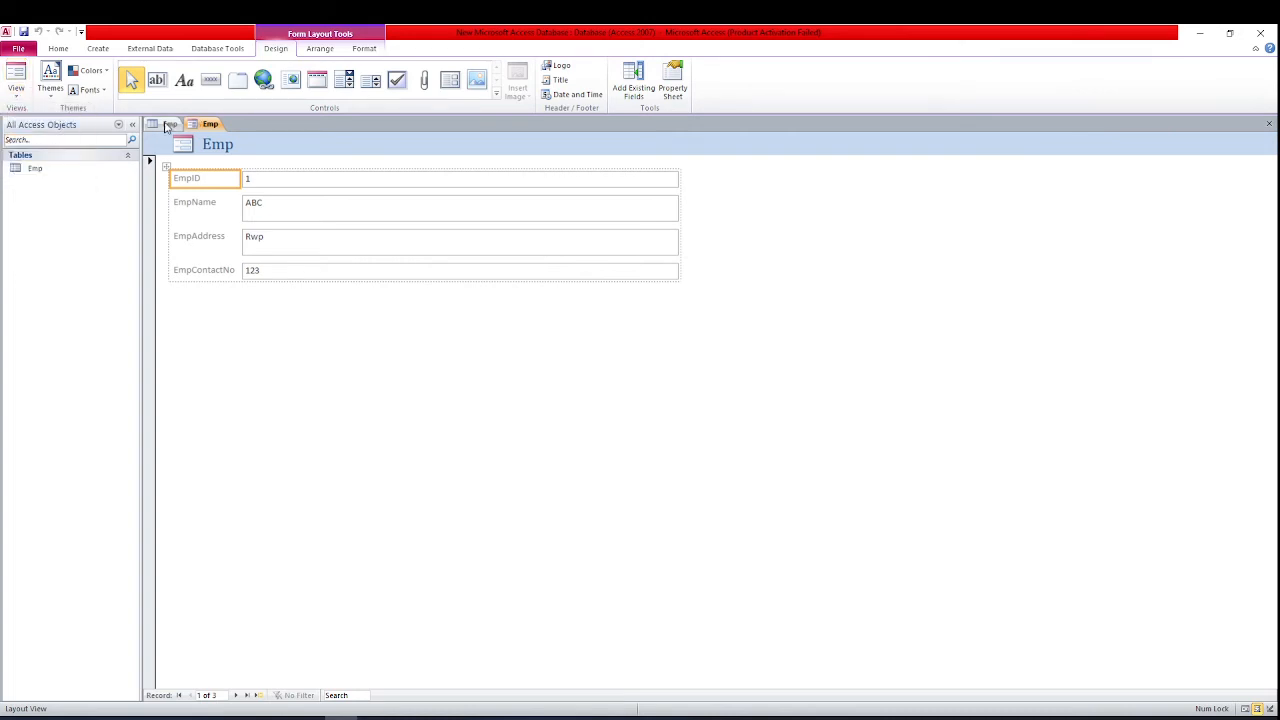
# - Check the Emp table's datasheet against the form, and save the form under the name Emp
pyautogui.click(170, 124)
pyautogui.click(207, 124)
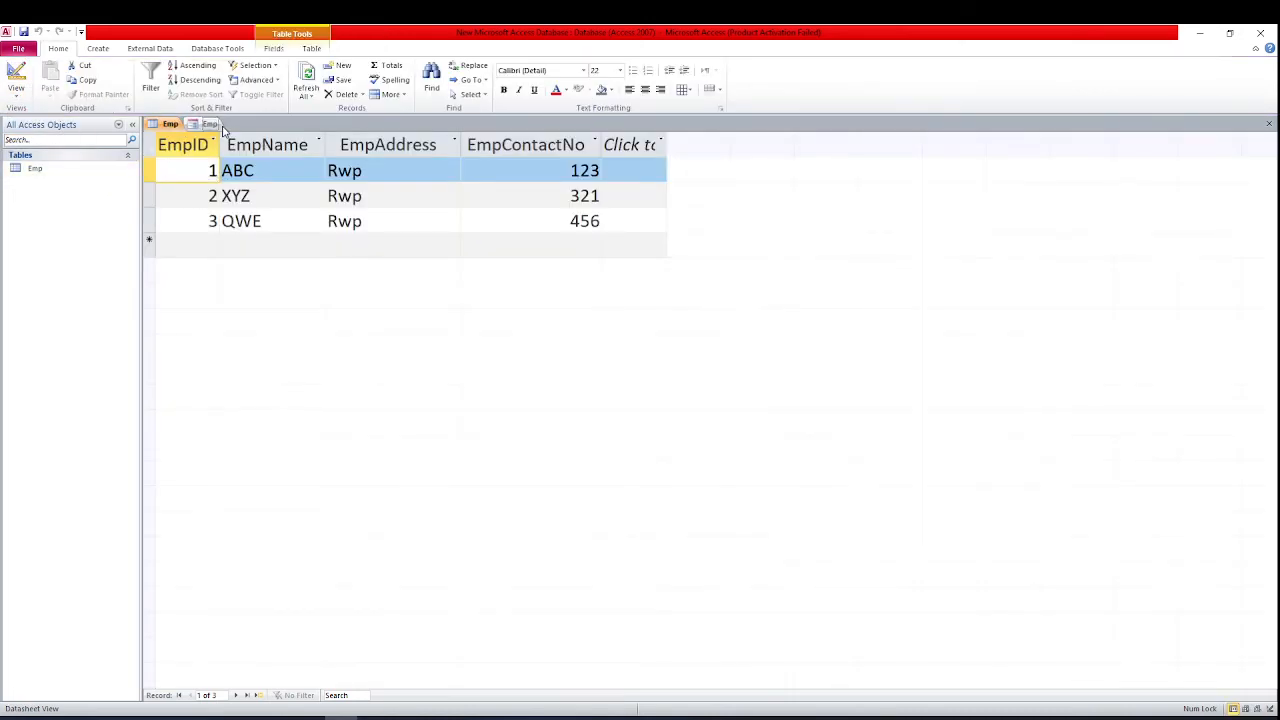
pyautogui.hotkey('ctrl', 's')
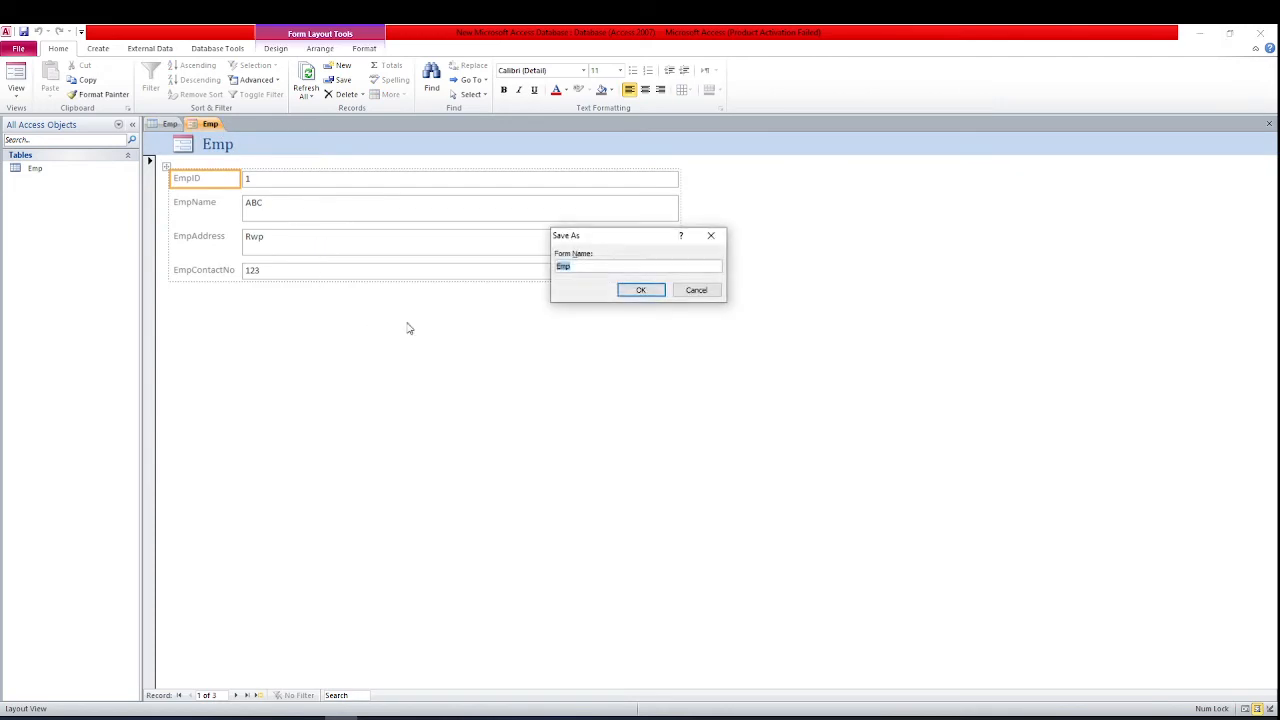
pyautogui.click(633, 292)
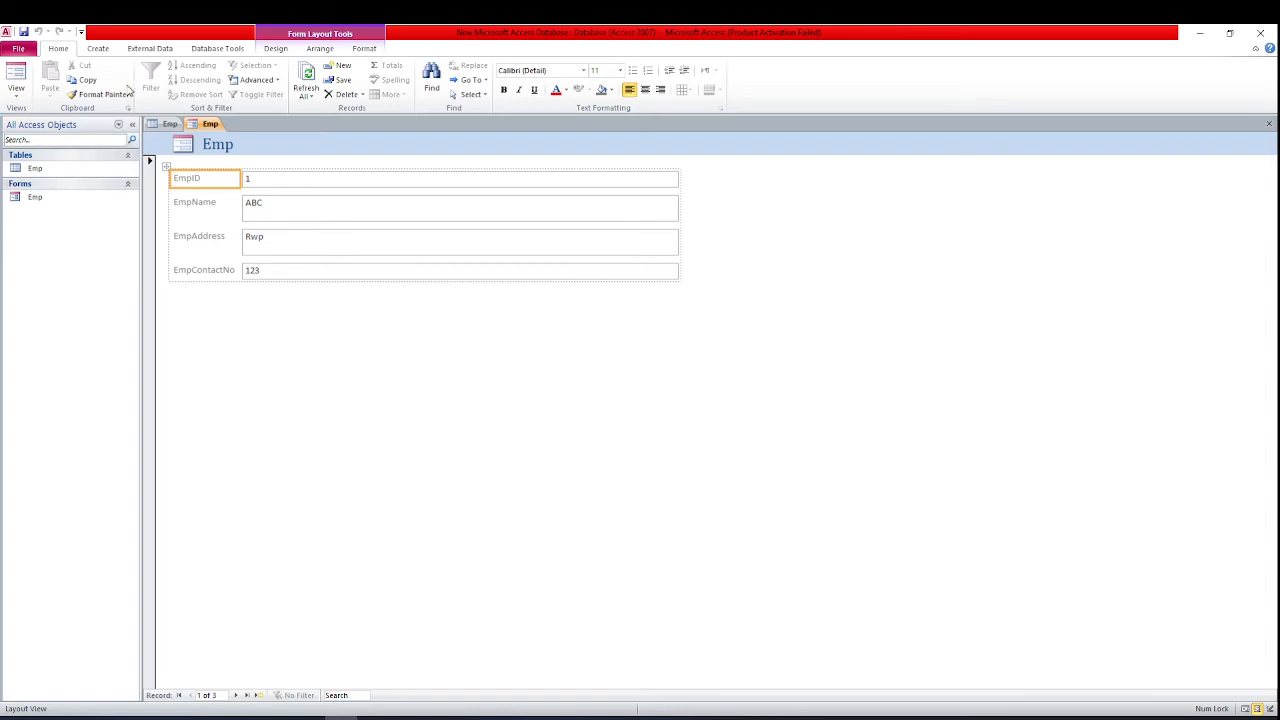
# - Create a report from the Emp data and save it under the name Emp
pyautogui.click(104, 49)
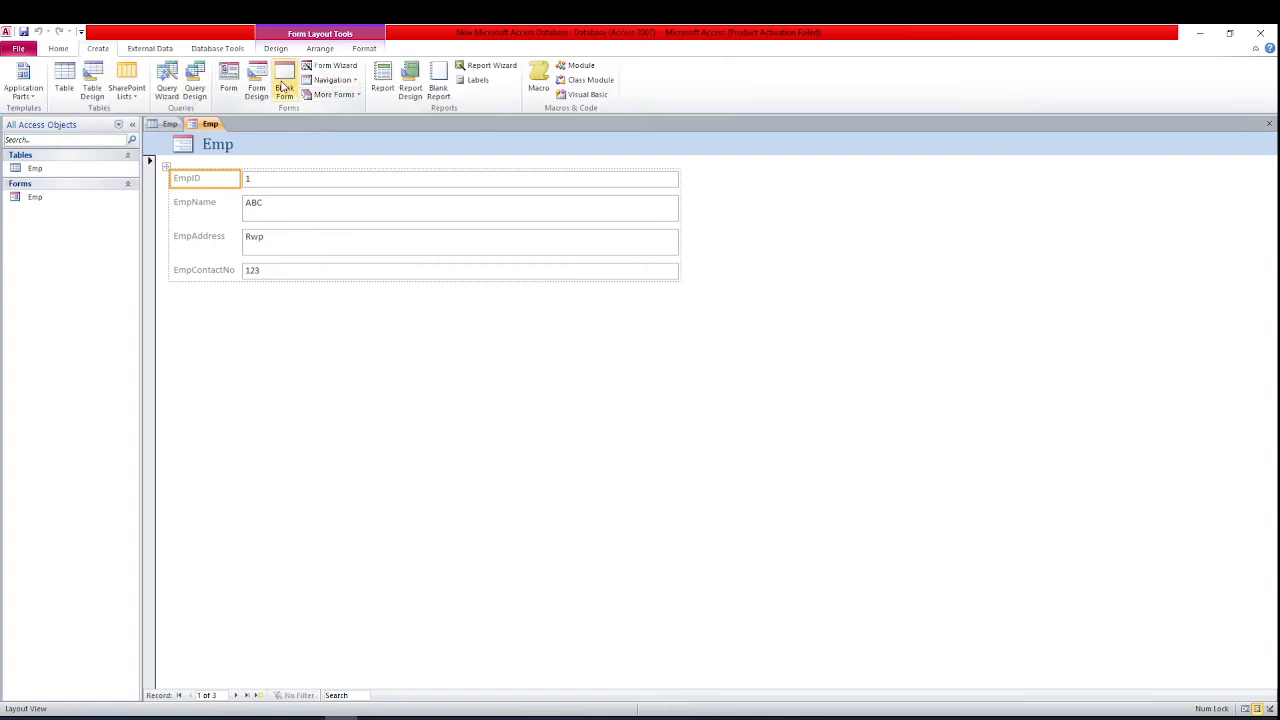
pyautogui.click(385, 82)
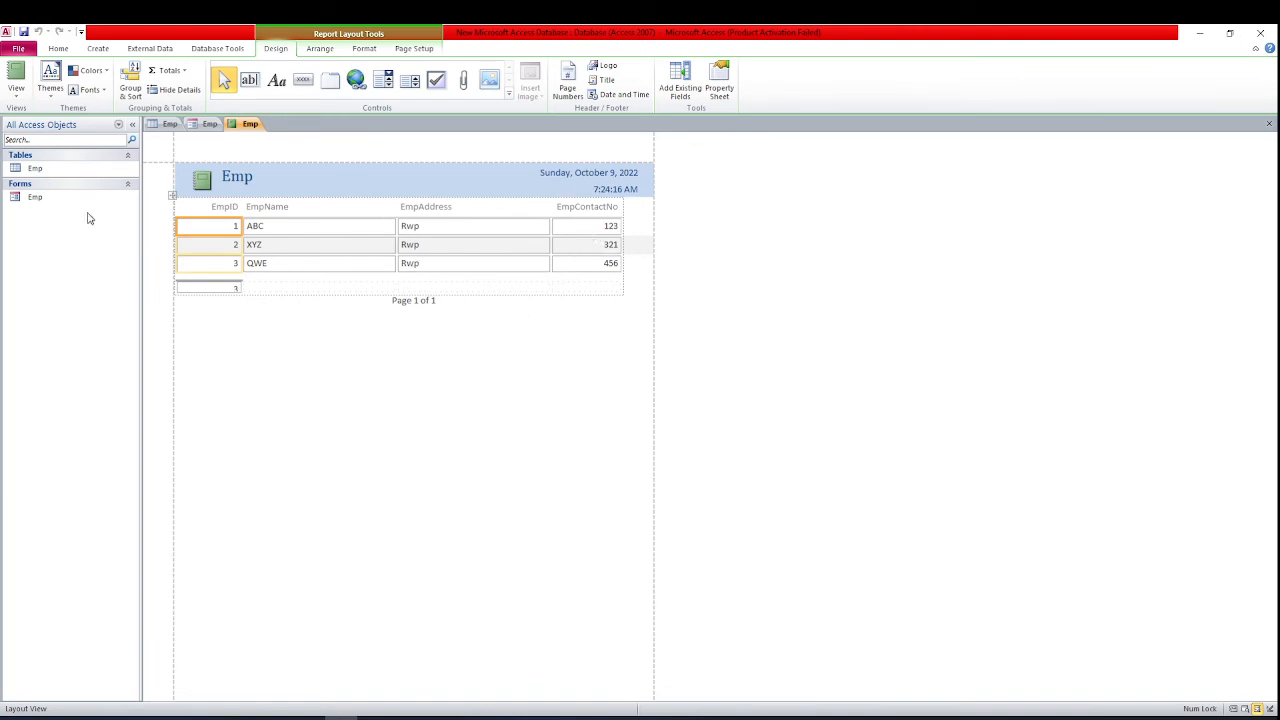
pyautogui.hotkey('ctrl', 's')
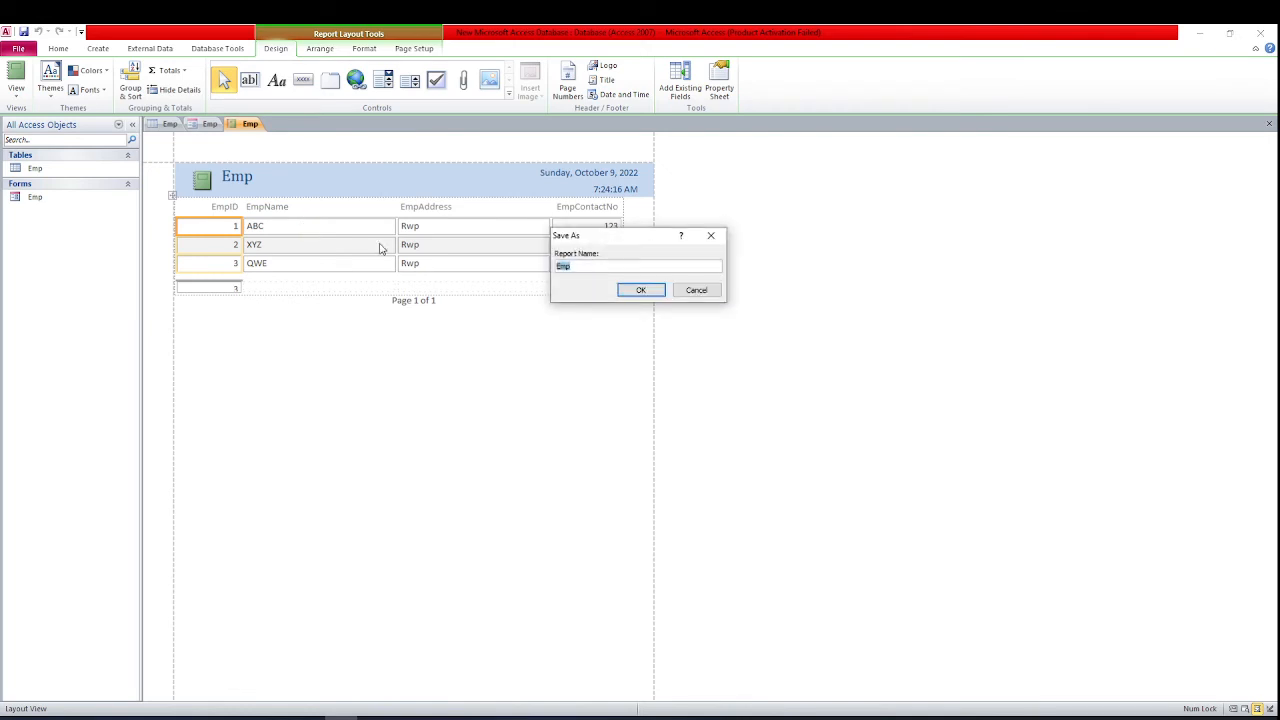
pyautogui.click(624, 290)
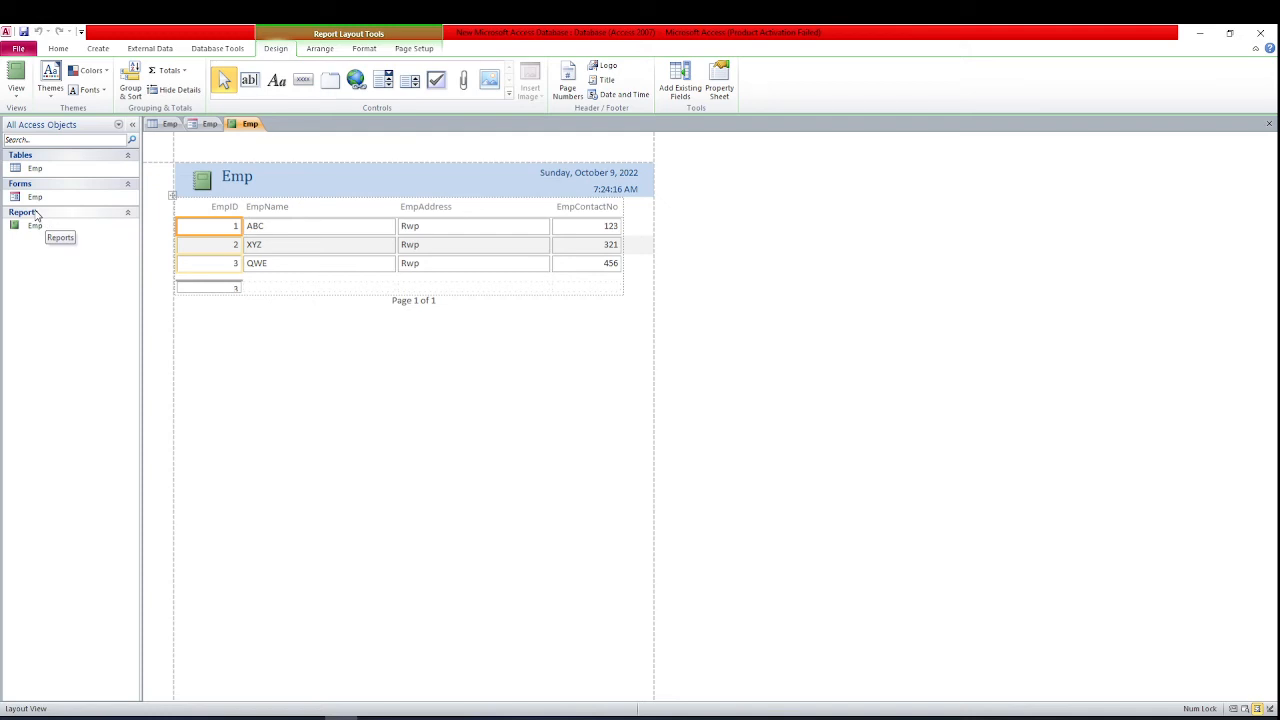
# - Create a new query in Query Design without adding any table and switch it to SQL View
pyautogui.click(97, 48)
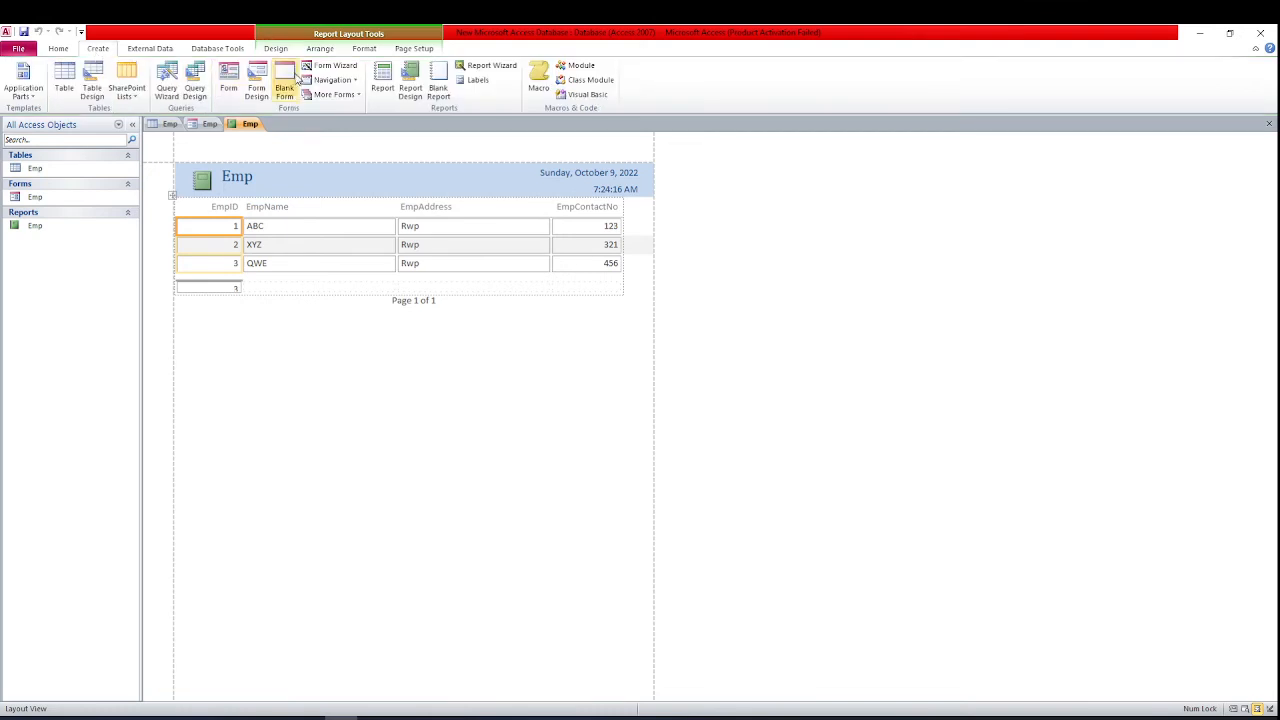
pyautogui.click(195, 80)
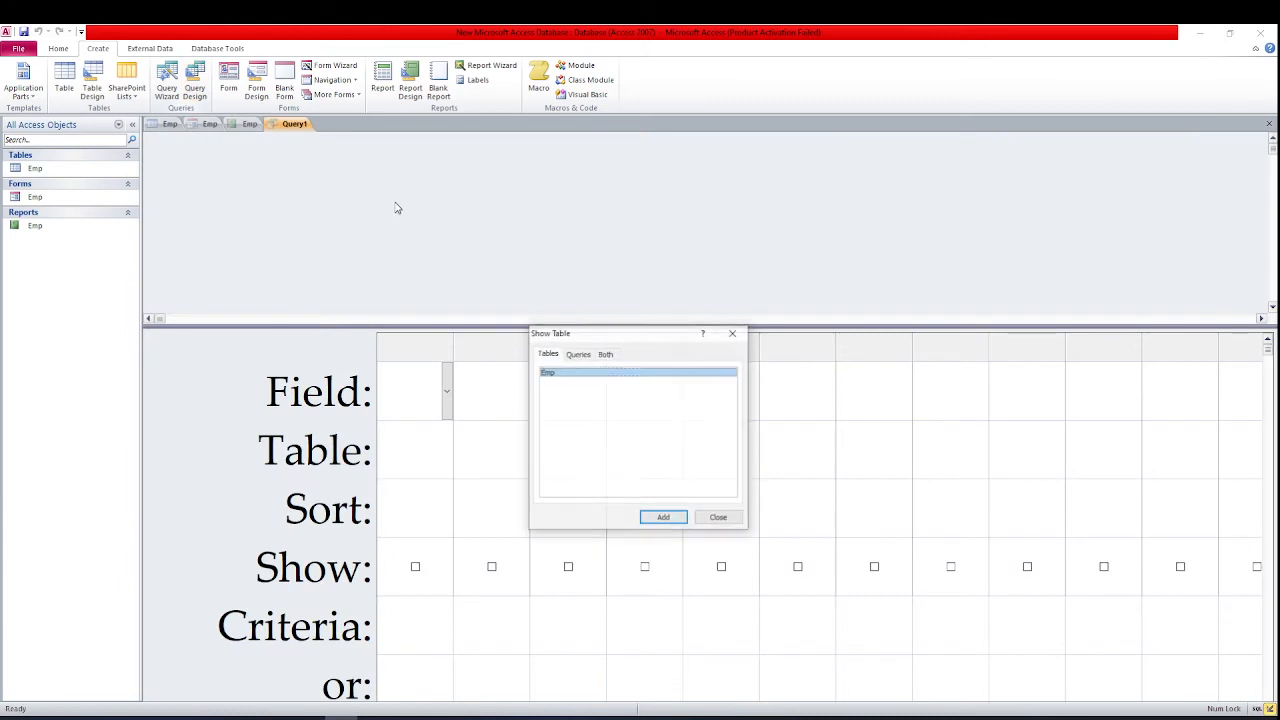
pyautogui.click(731, 334)
pyautogui.rightClick(300, 125)
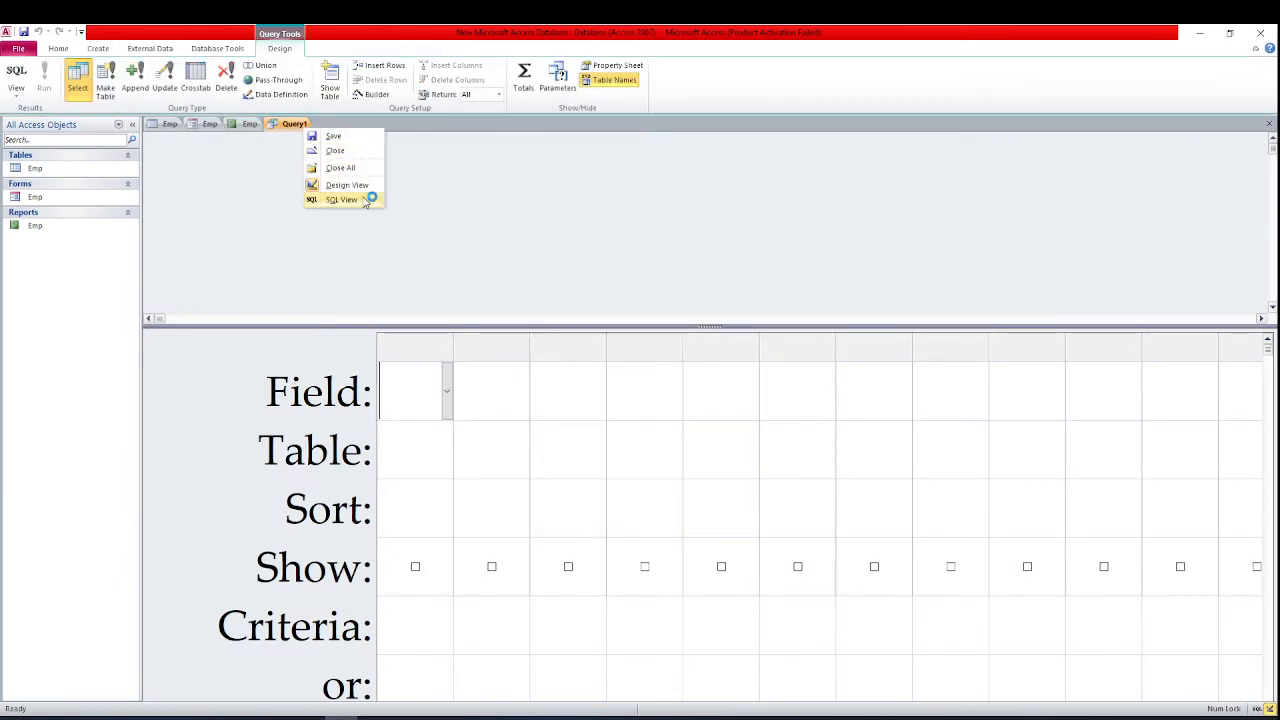
pyautogui.click(375, 199)
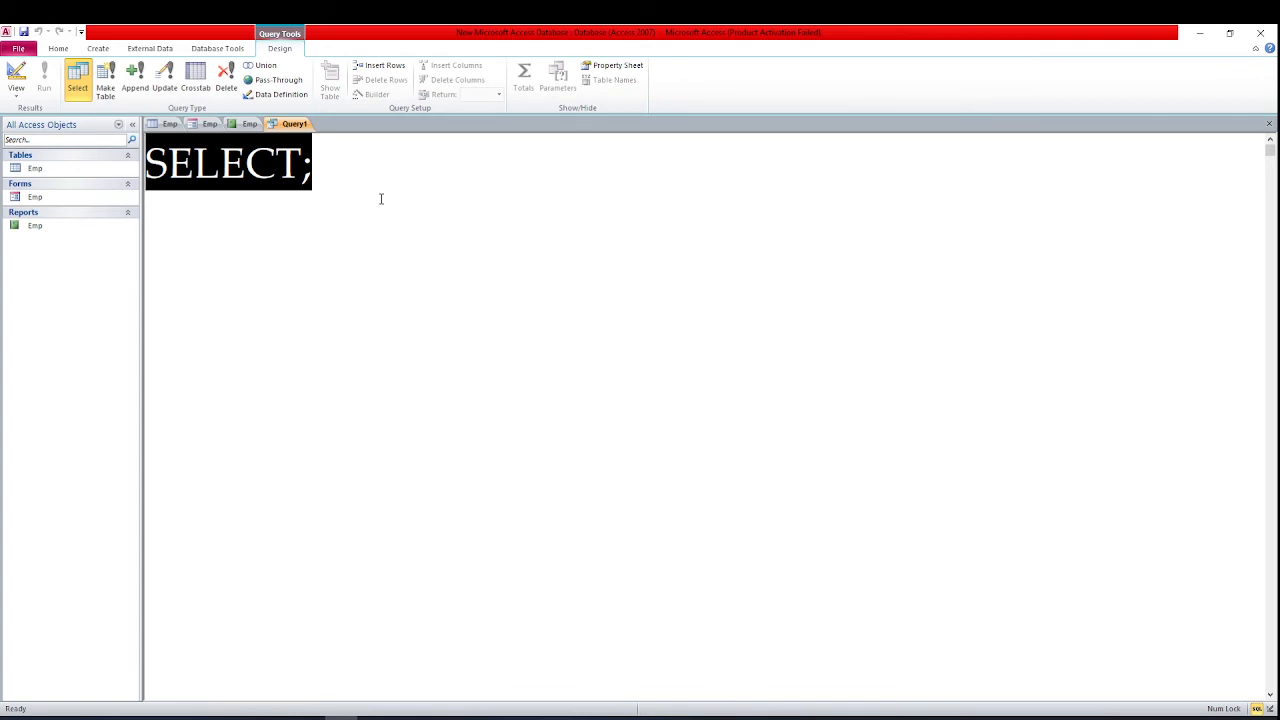
# - Replace the default SQL with "Create table Student" followed by opening and closing parentheses on separate lines, ending in a semicolon
pyautogui.write('Create ')
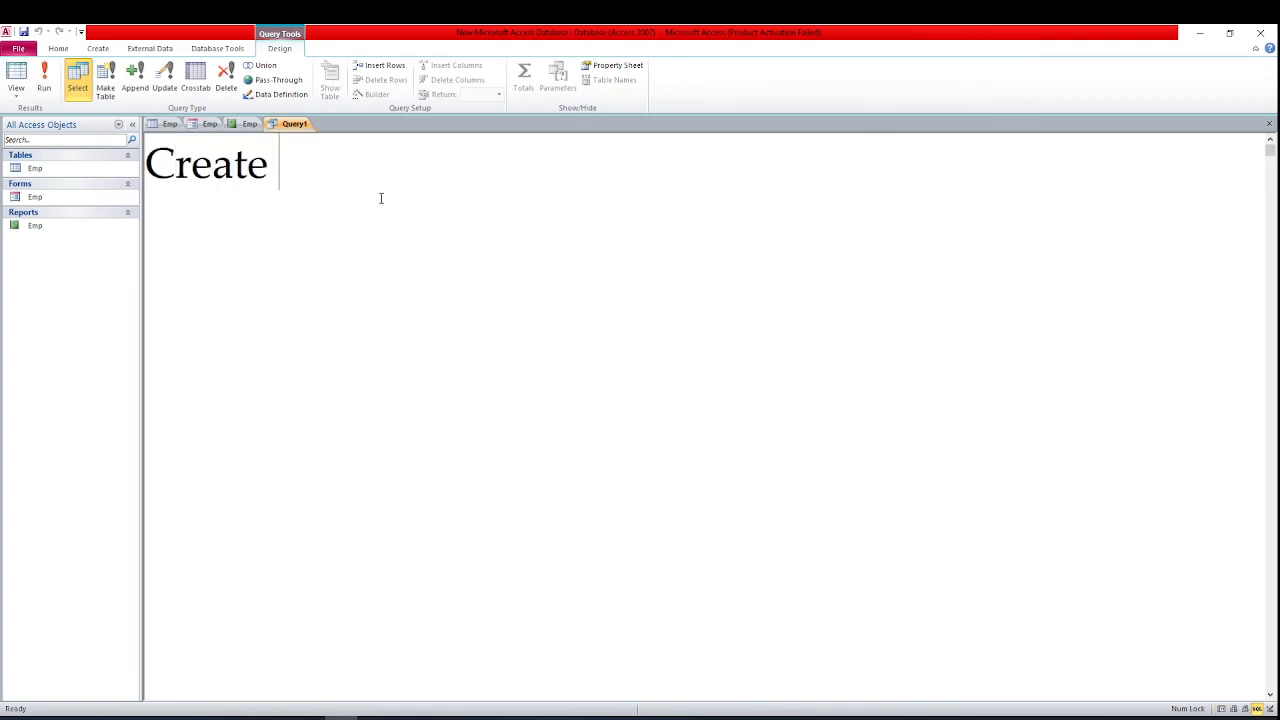
pyautogui.write('table ')
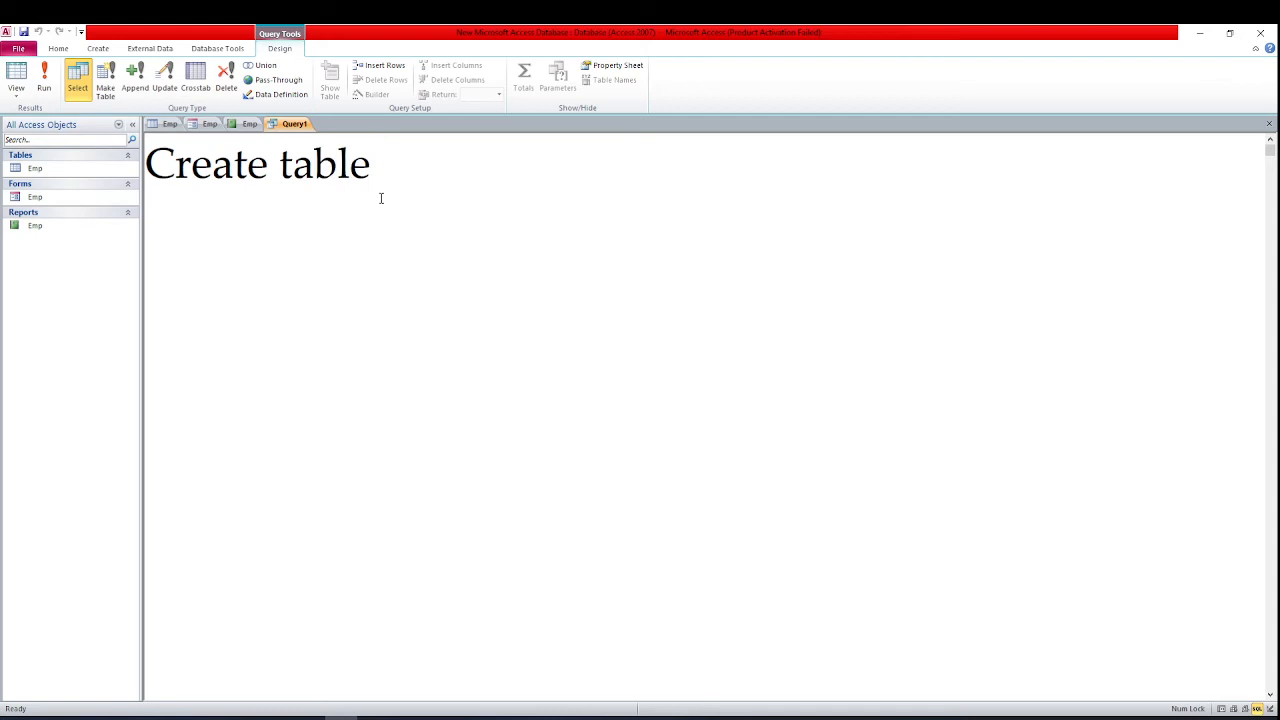
pyautogui.write('Student')
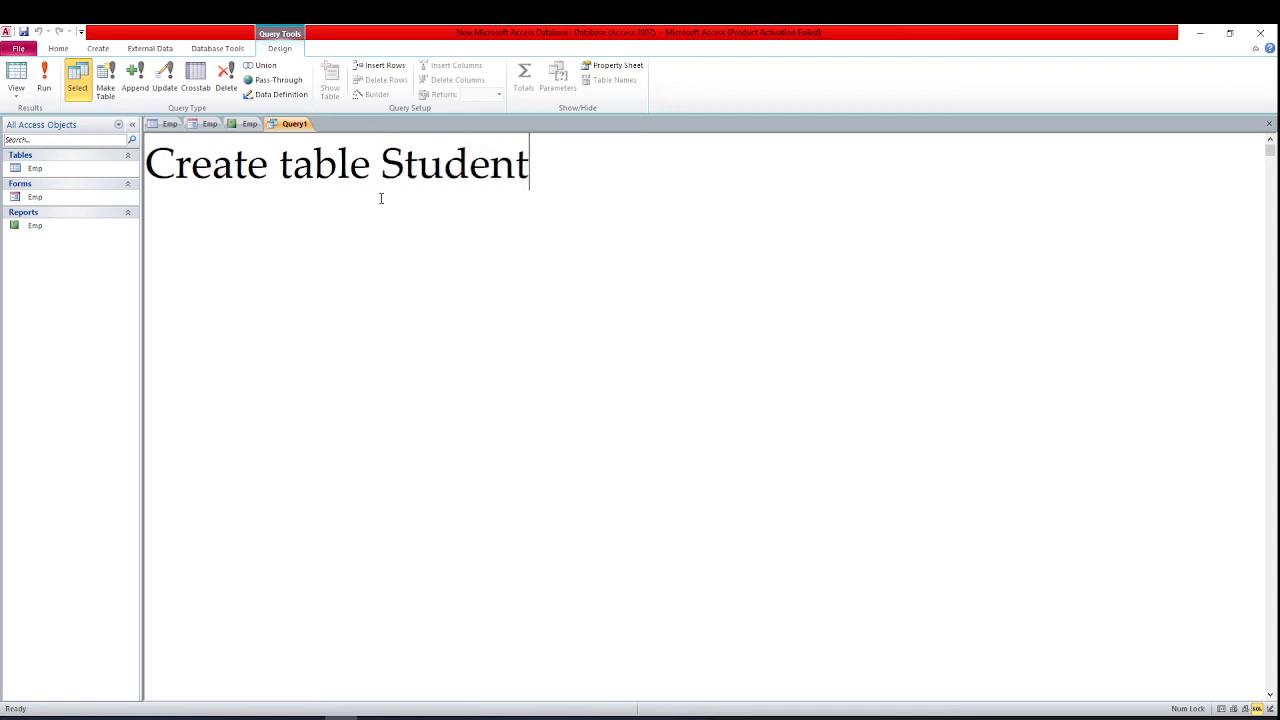
pyautogui.press('Return')
pyautogui.write('(')
pyautogui.press('Return')
pyautogui.press('Return')
pyautogui.write(');')
pyautogui.press('Up')
# - List the column names studID, studName and studClass on separate lines between the parentheses
pyautogui.write('S')
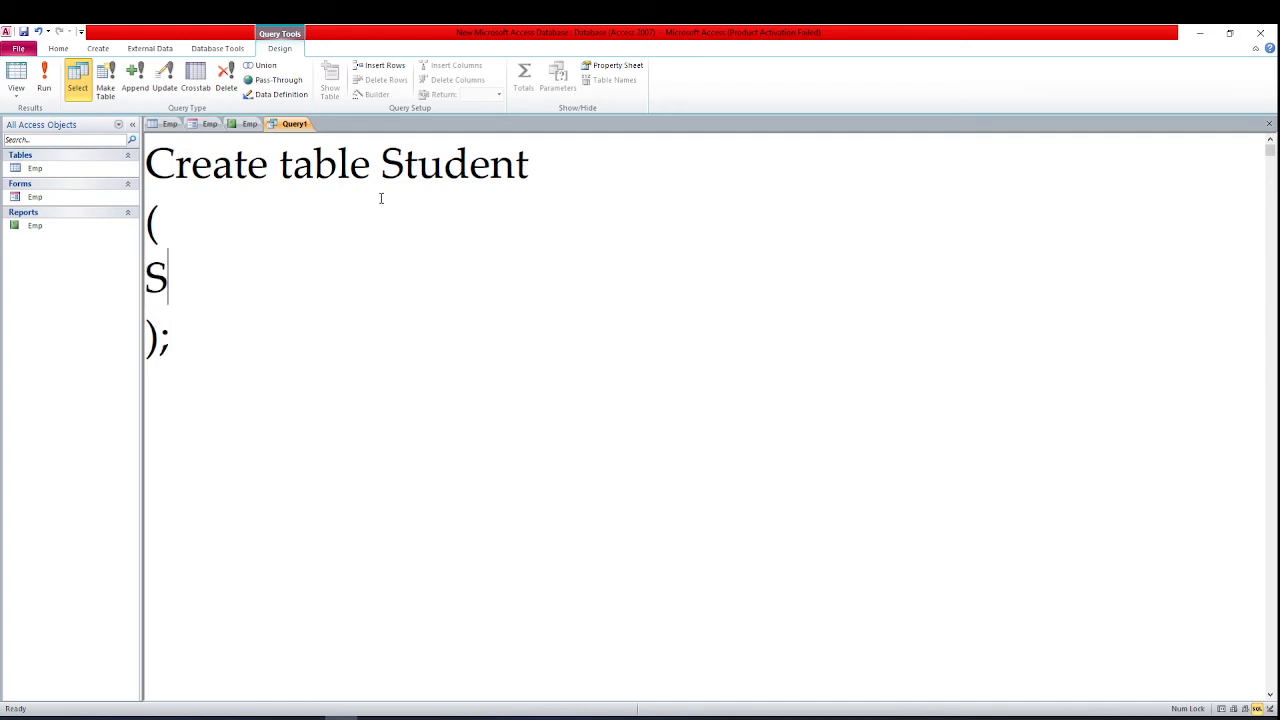
pyautogui.write('tu')
pyautogui.press('BackSpace')
pyautogui.press('BackSpace')
pyautogui.press('BackSpace')
pyautogui.write('stud')
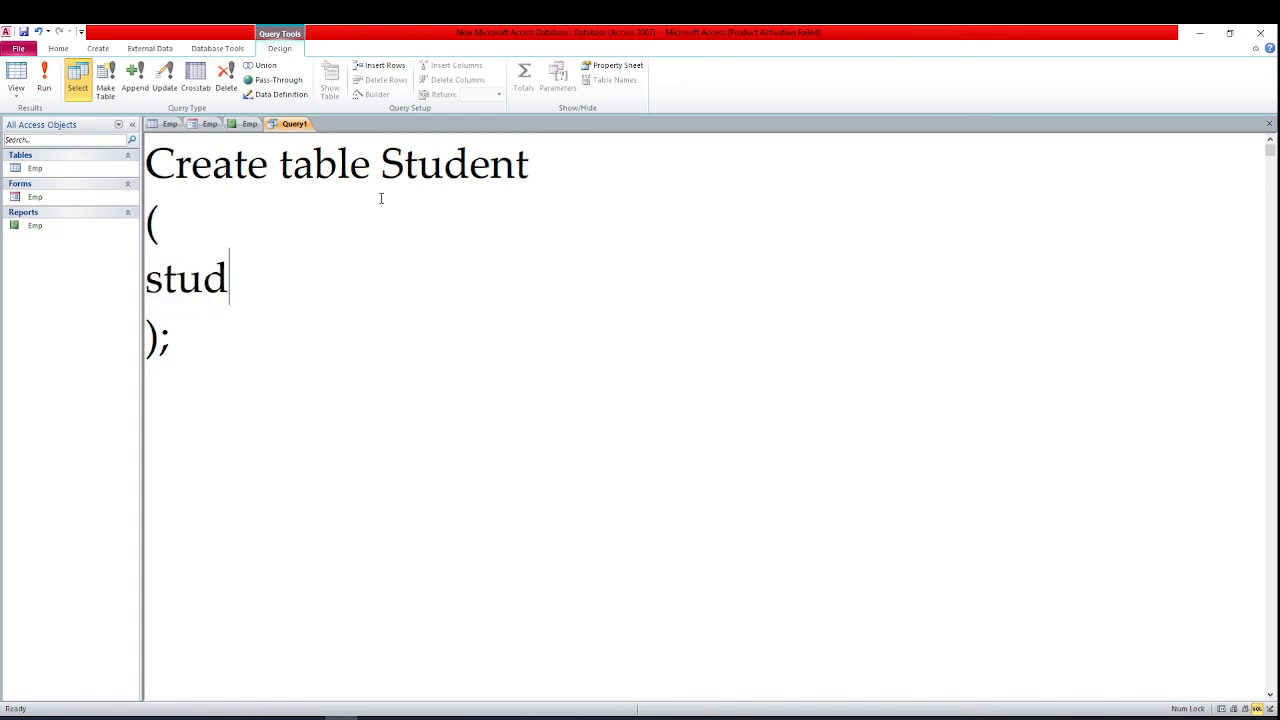
pyautogui.write('ID')
pyautogui.press('Return')
pyautogui.write('s')
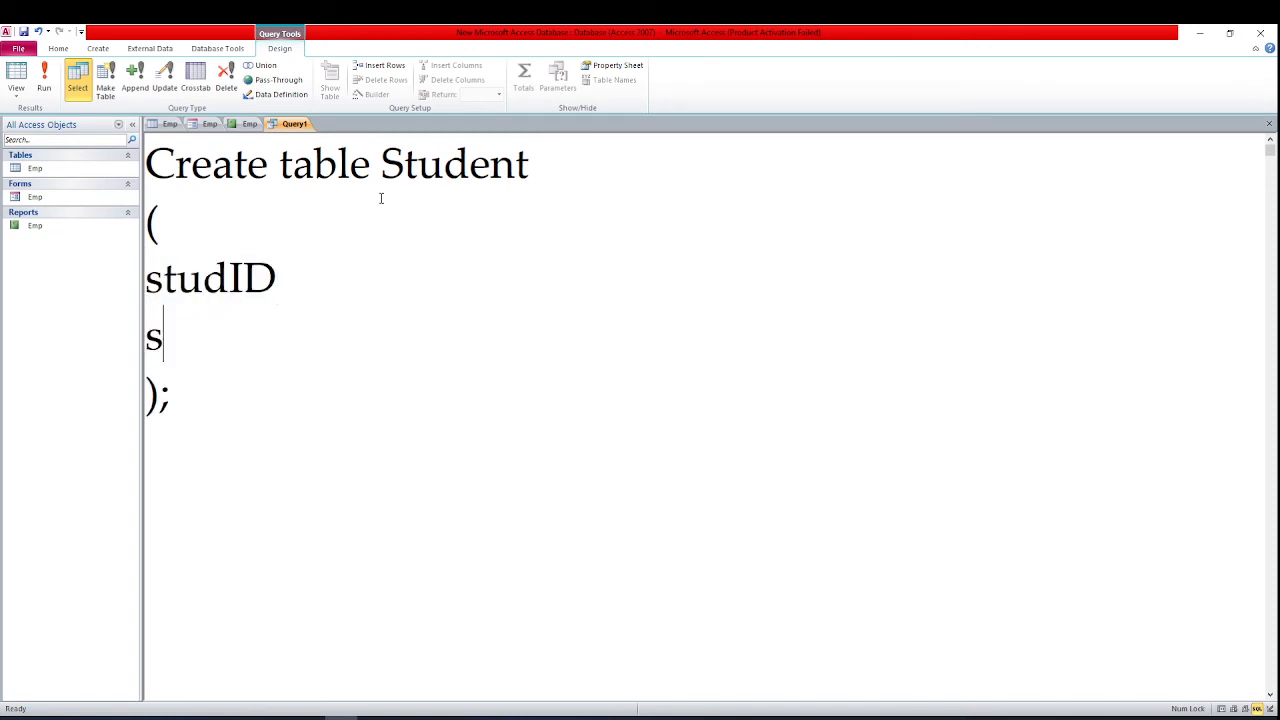
pyautogui.write('tudName')
pyautogui.press('Return')
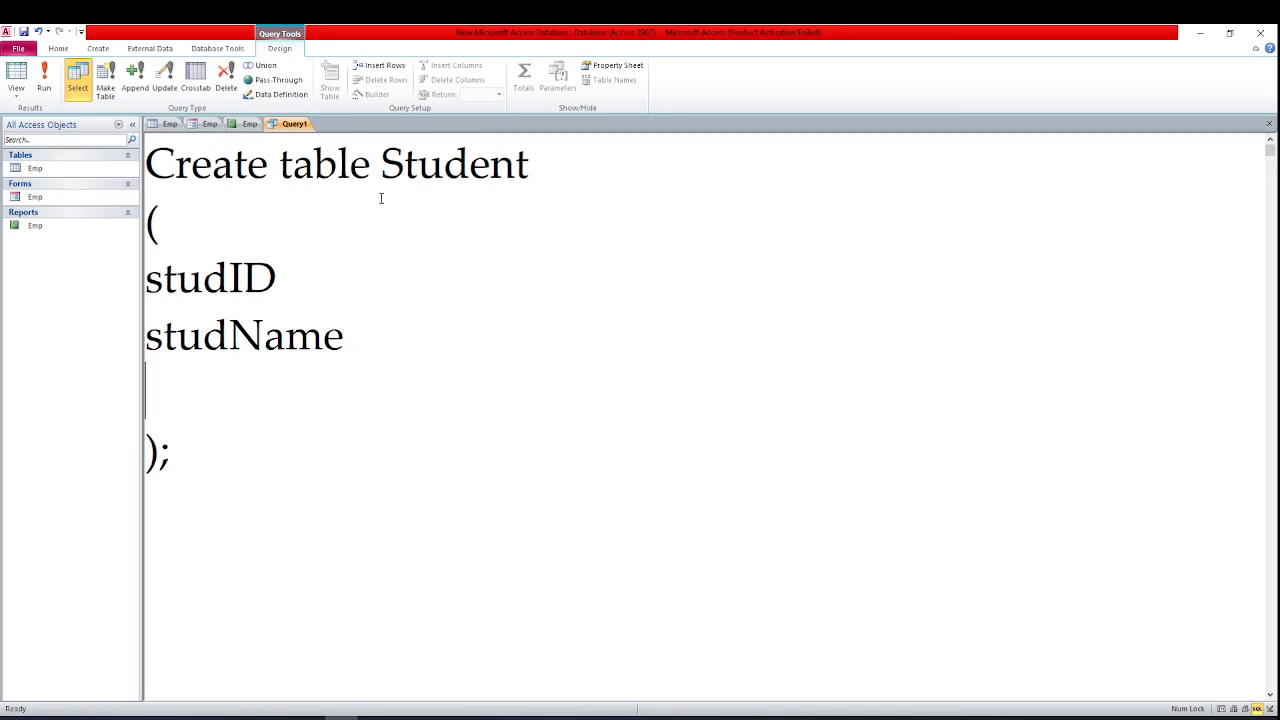
pyautogui.write('stud')
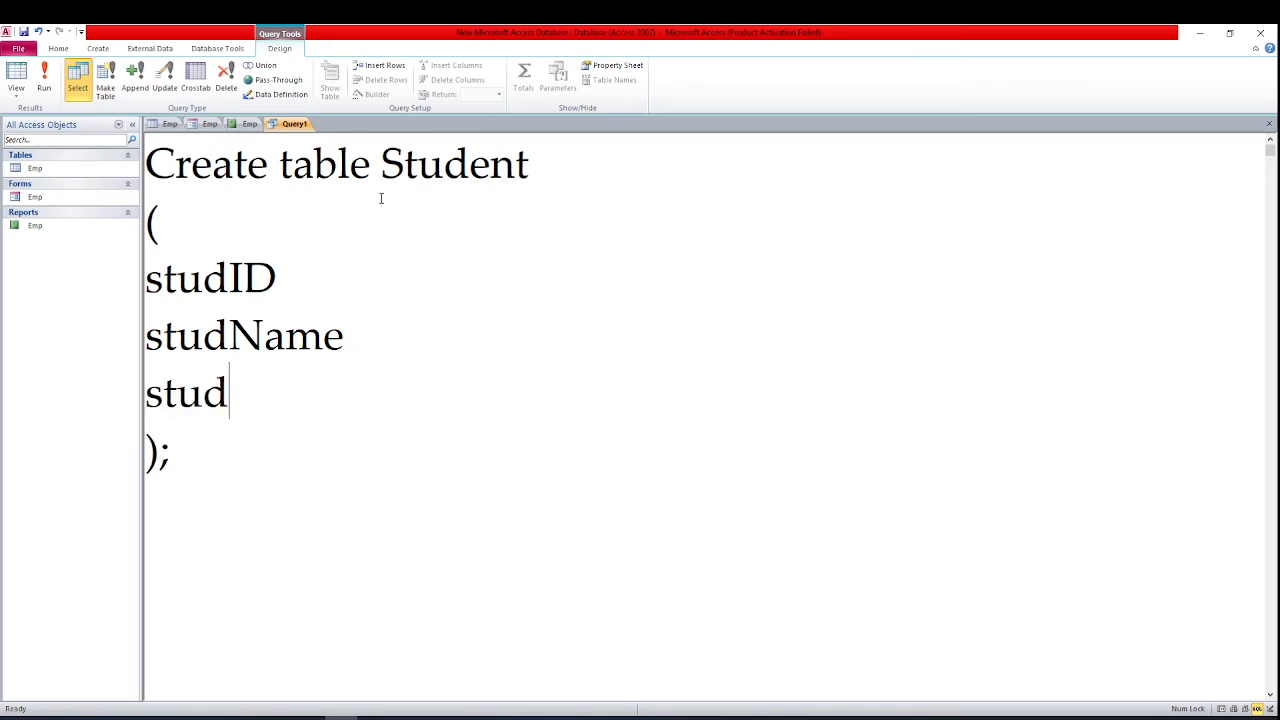
pyautogui.write('Class')
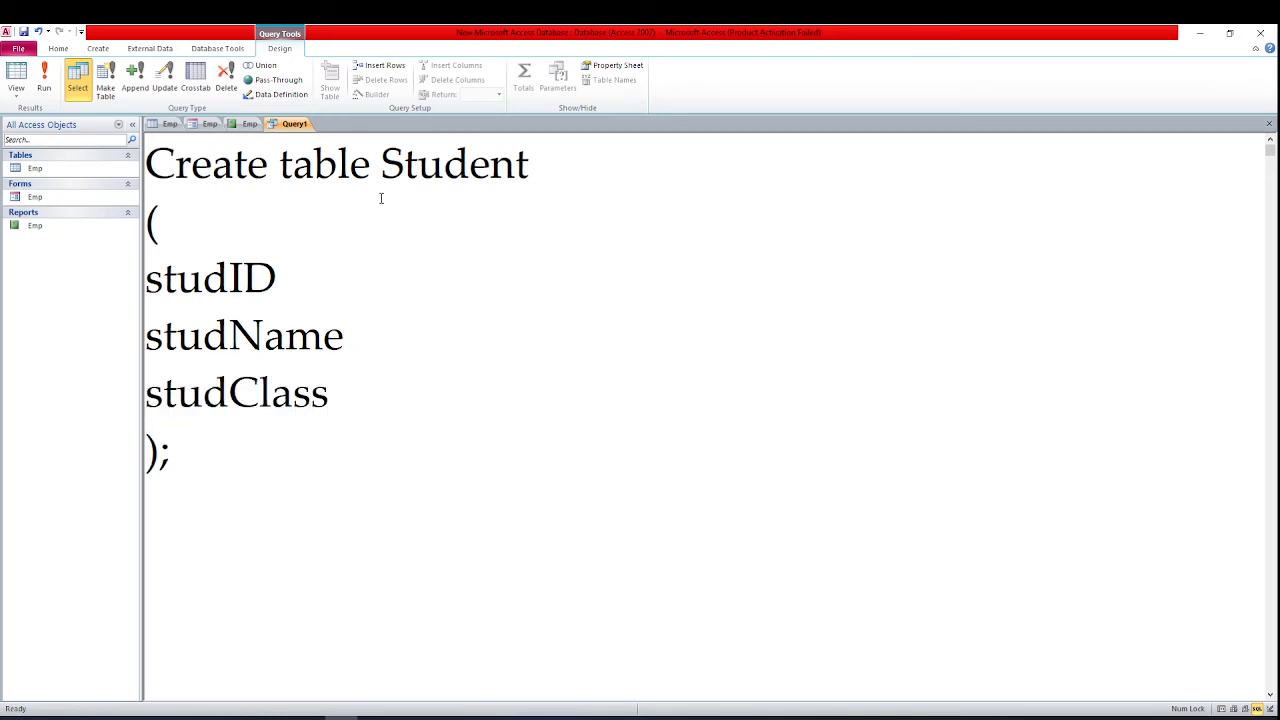
# - Give studID the number type and studName and studClass the text type, separated by commas, and run the query
pyautogui.press('Up')
pyautogui.press('Up')
pyautogui.write('number,')
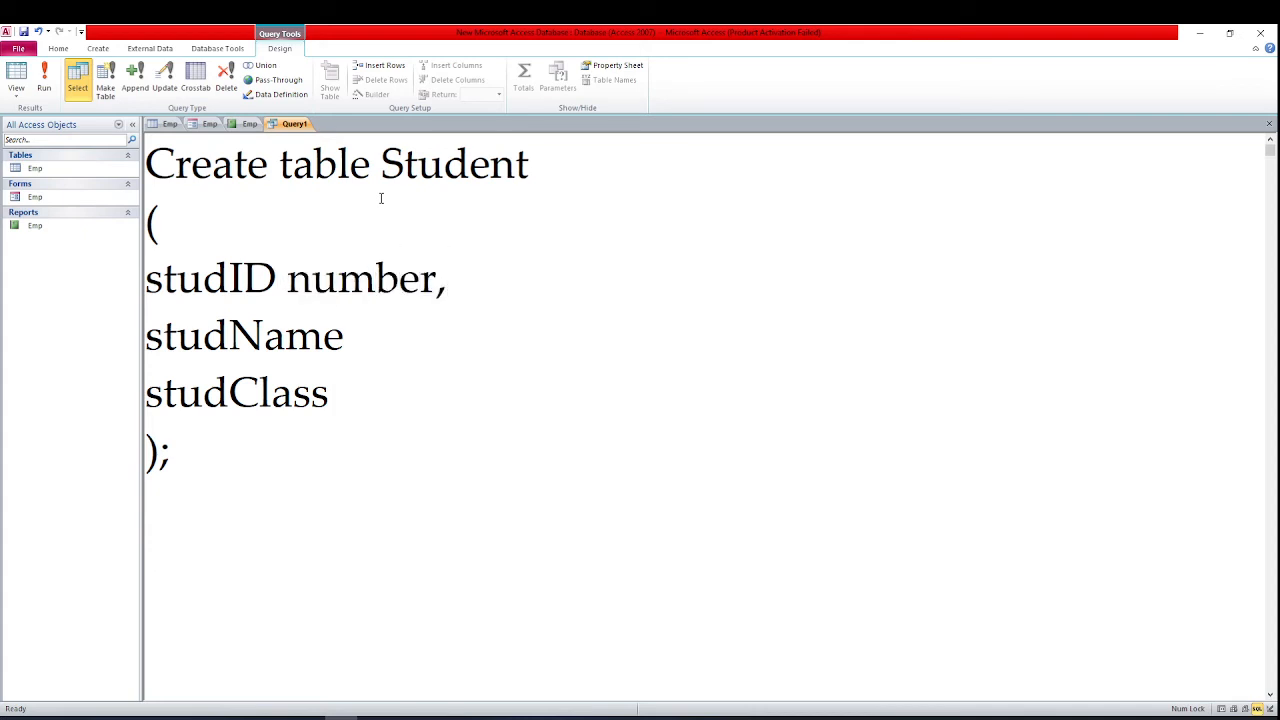
pyautogui.press('Down')
pyautogui.write('text,')
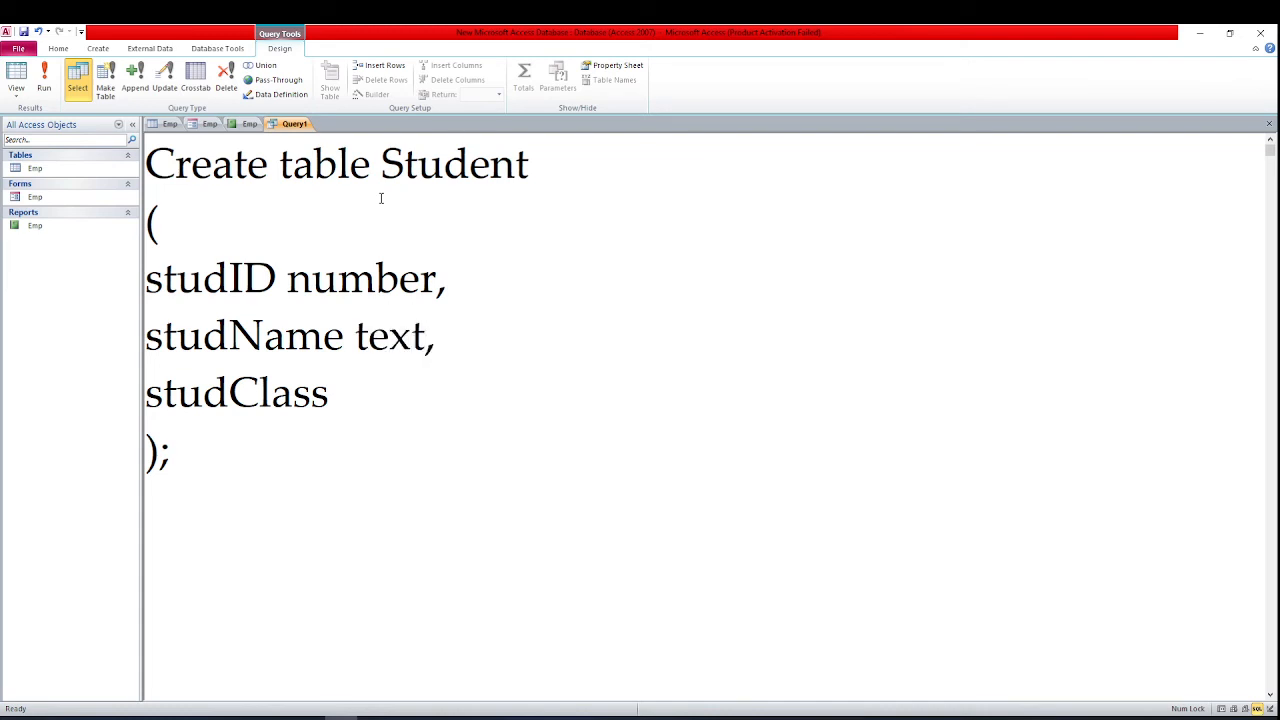
pyautogui.press('Down')
pyautogui.write('text')
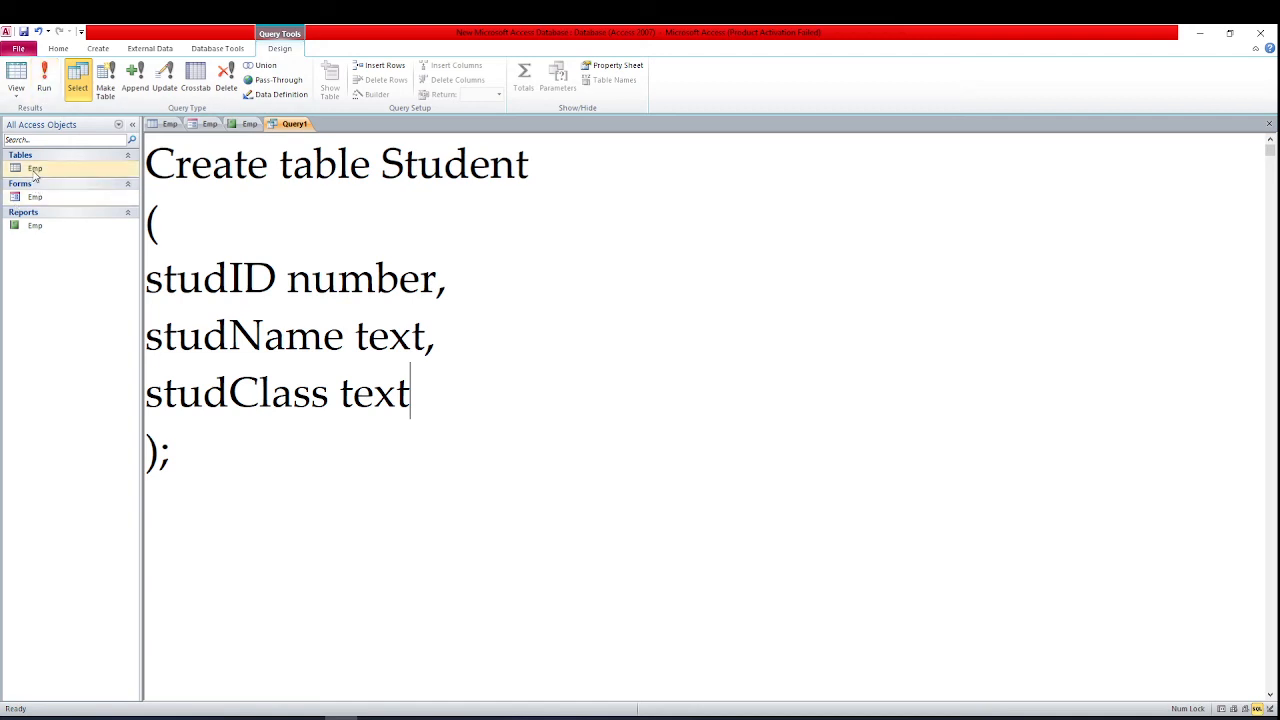
pyautogui.click(54, 80)
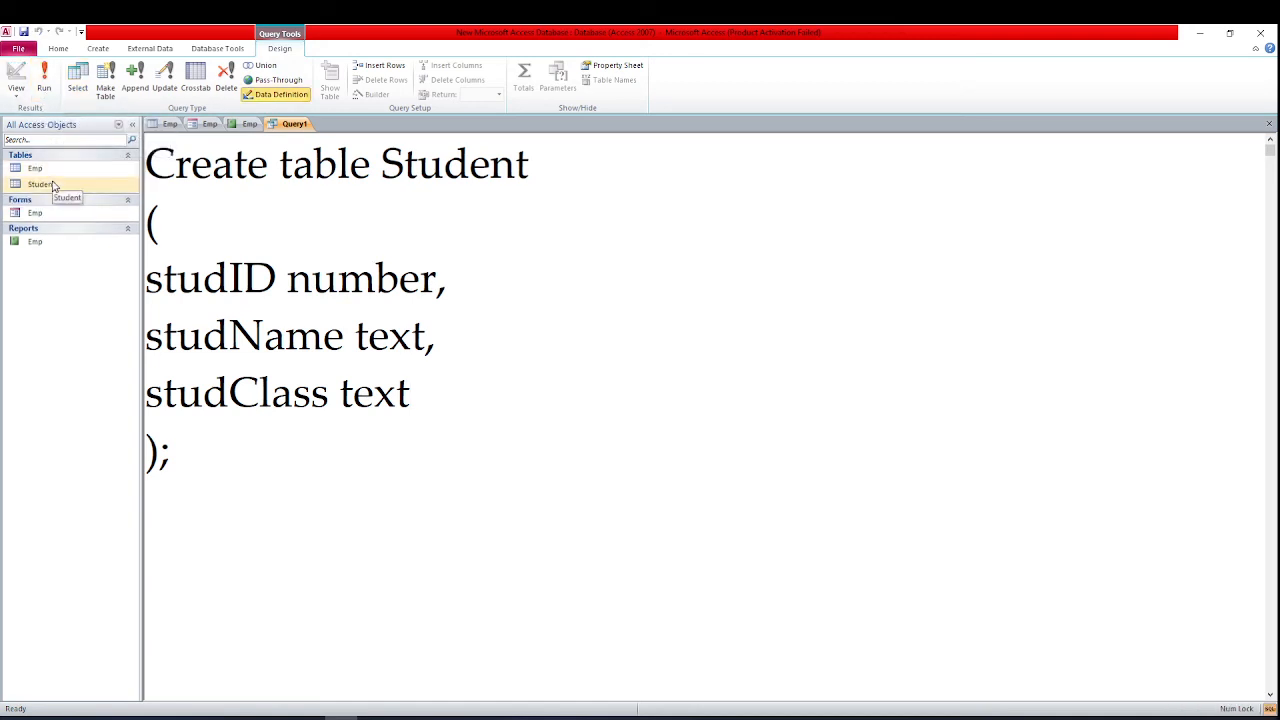
# - Open the Student table, set its datasheet font size to 20 and fit the studName and studClass columns to their headings
pyautogui.doubleClick(72, 187)
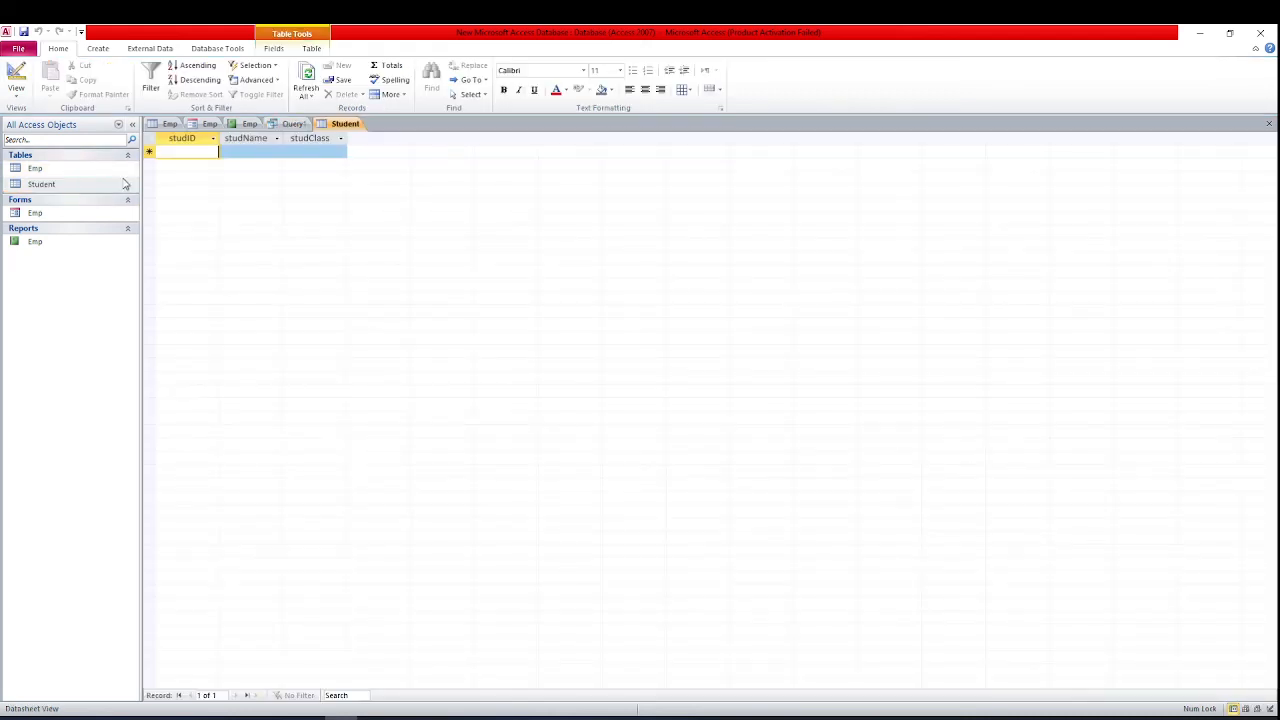
pyautogui.click(620, 70)
pyautogui.click(603, 177)
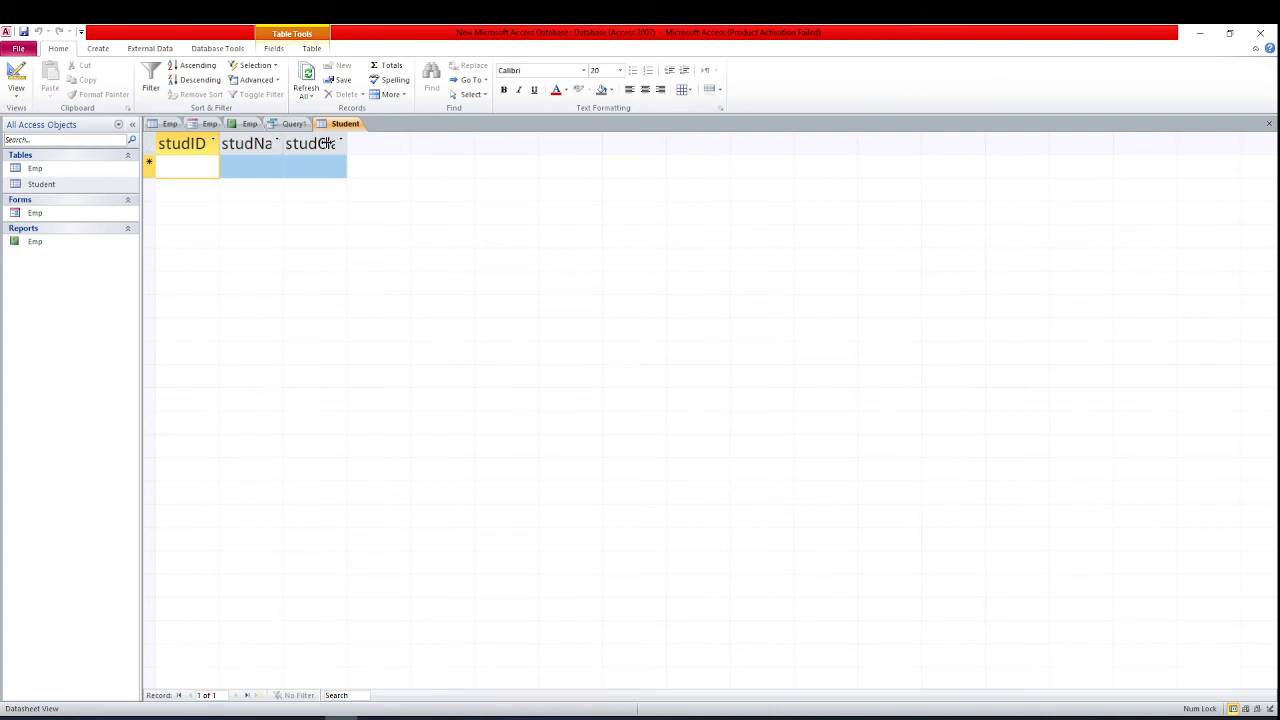
pyautogui.doubleClick(284, 145)
pyautogui.doubleClick(389, 143)
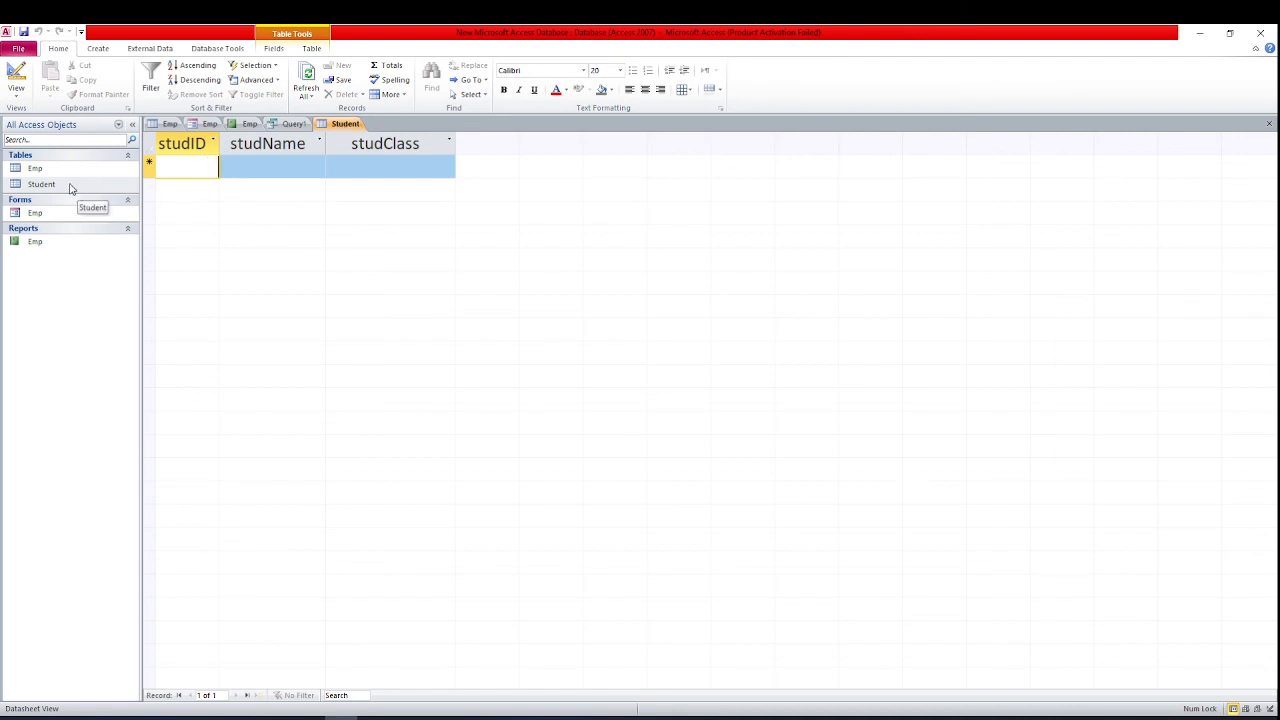
# - Save the Create table query under the name Query1
pyautogui.click(293, 123)
pyautogui.hotkey('ctrl', 's')
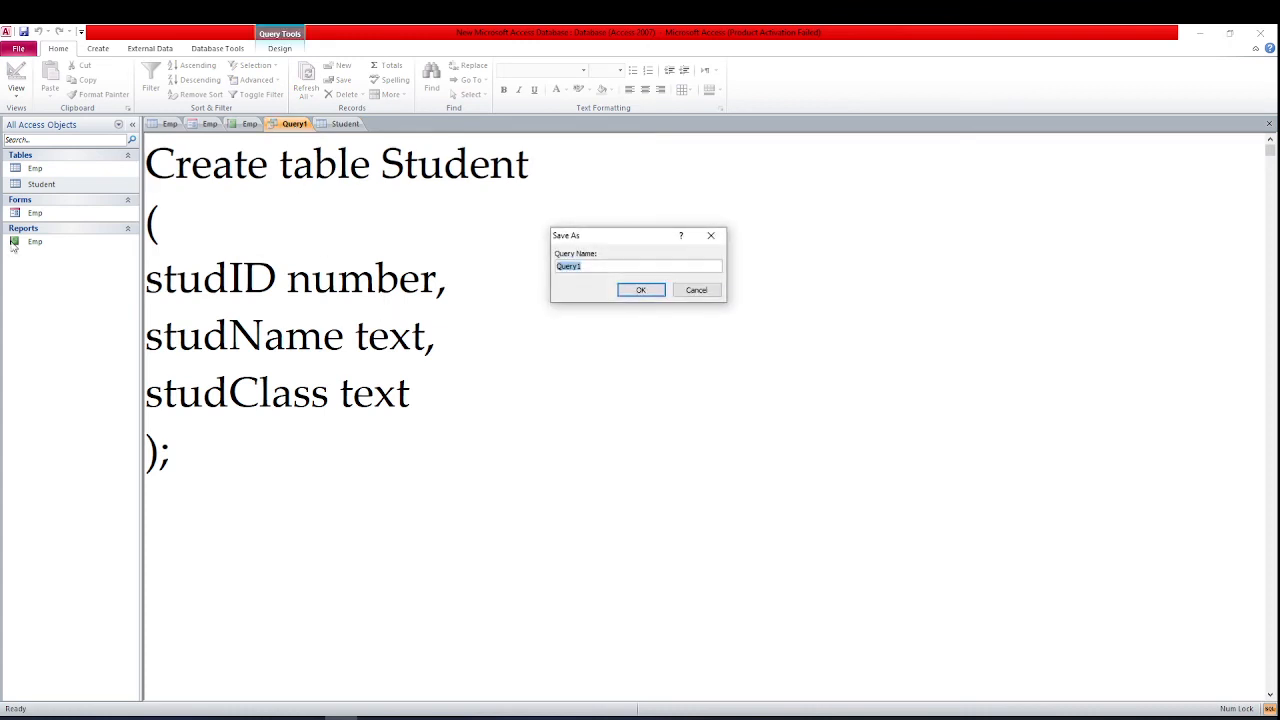
pyautogui.click(640, 291)
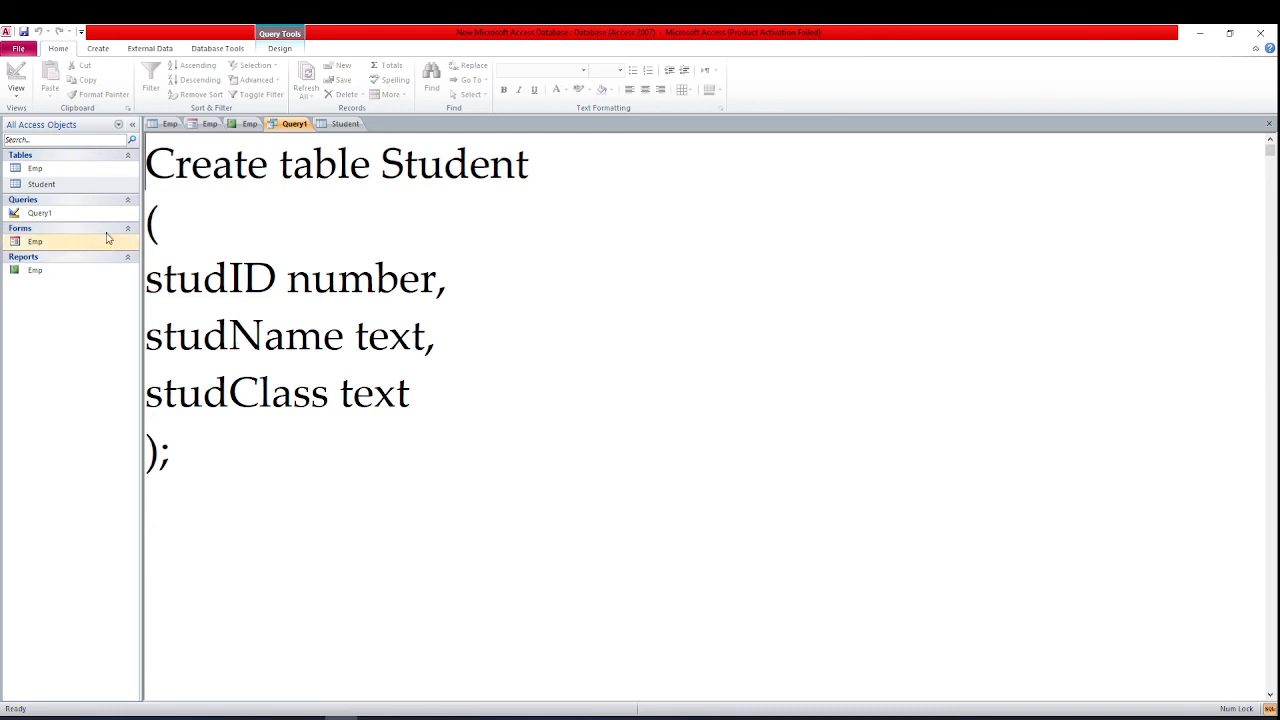